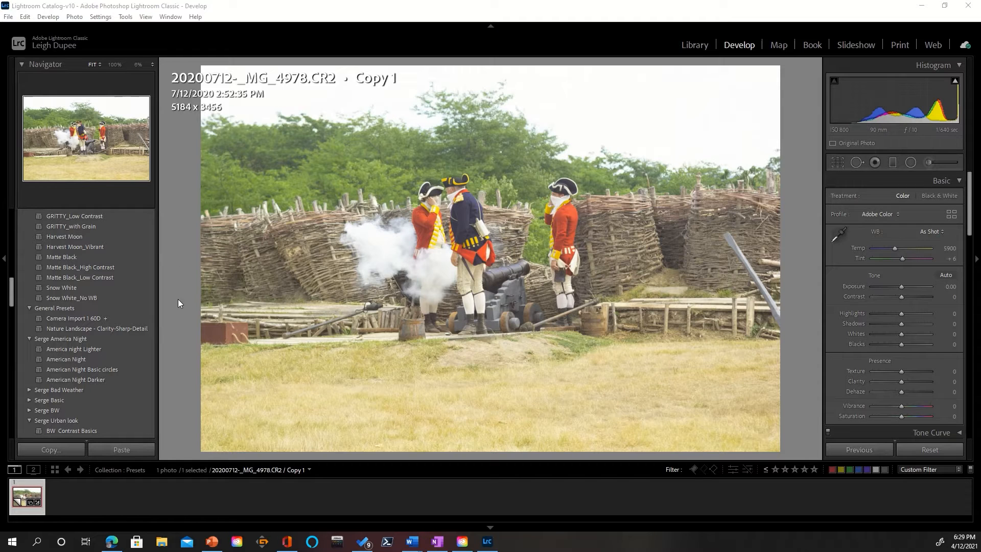
Step: Collapse the Serge America Night preset group
left_click(90, 430)
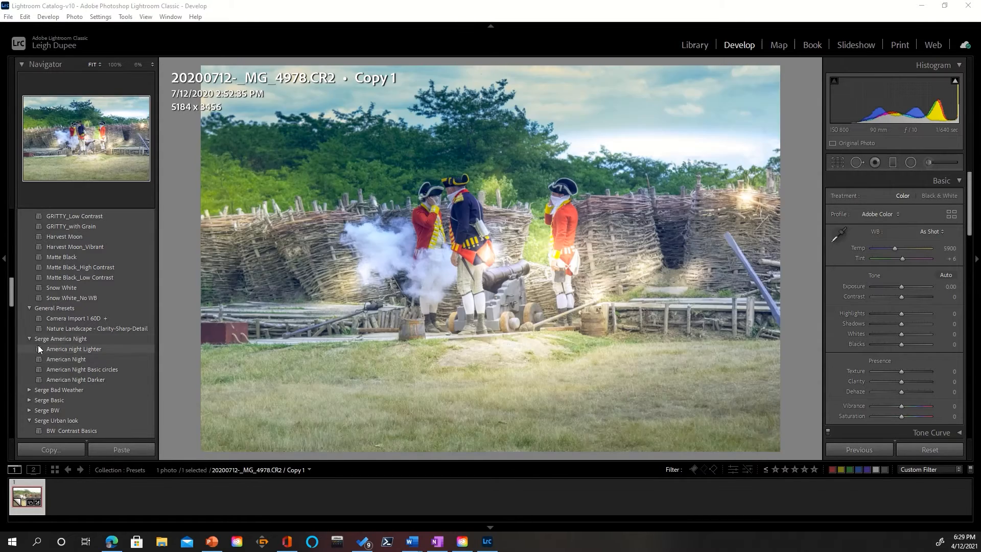
left_click(29, 339)
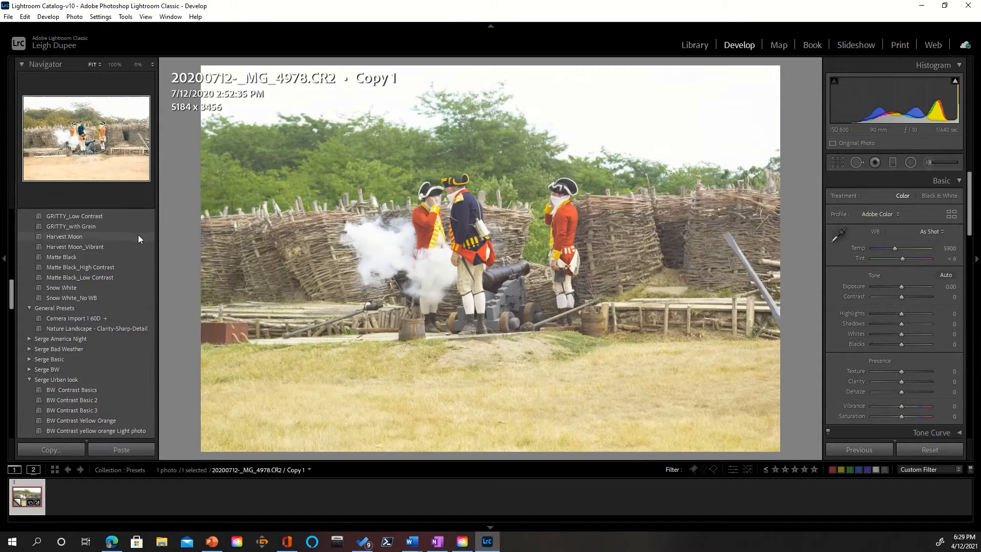
scroll(128, 243, "up", 4)
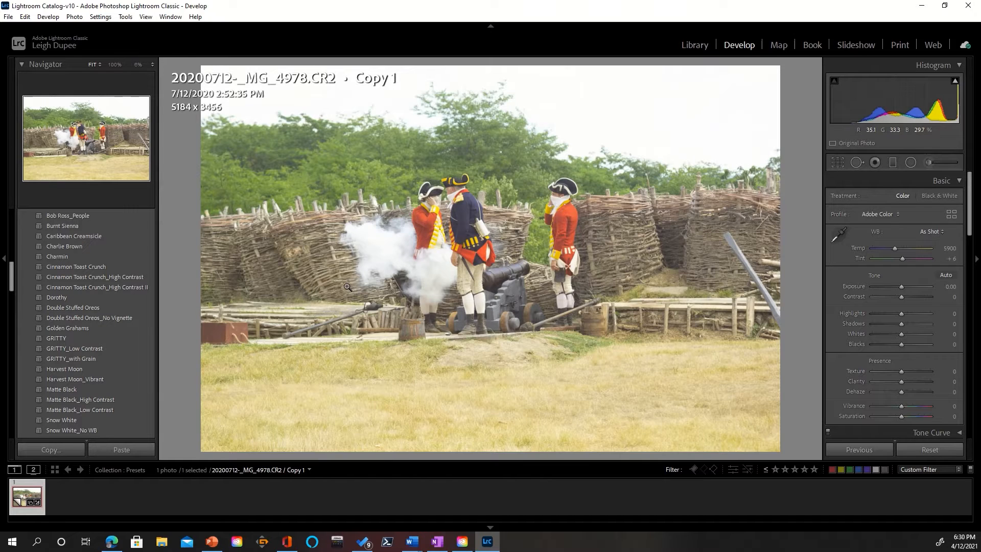
Step: Apply automatic tone to the cannon photo, and set Whites to +51 and Blacks to -49
left_click(941, 276)
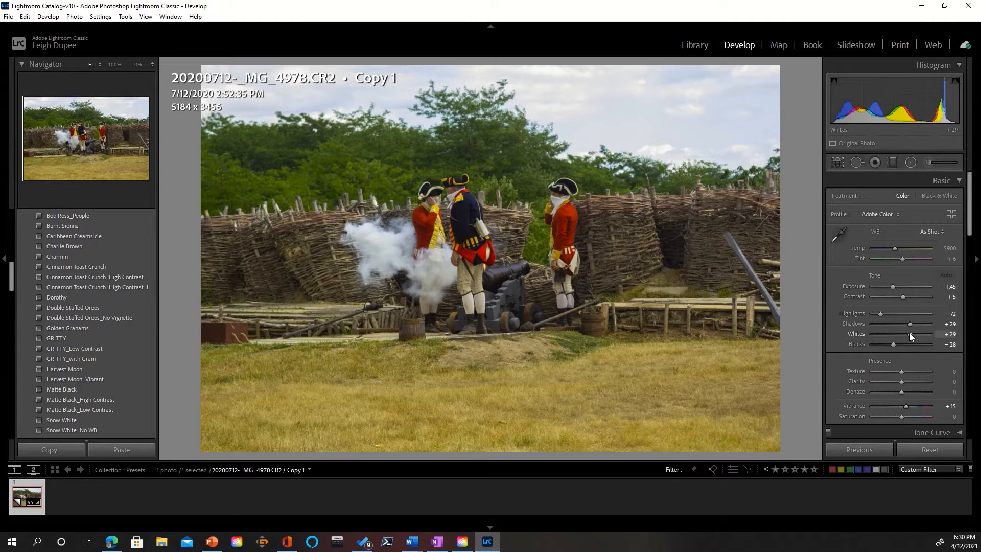
key("alt")
left_click_drag(909, 333, 915, 332)
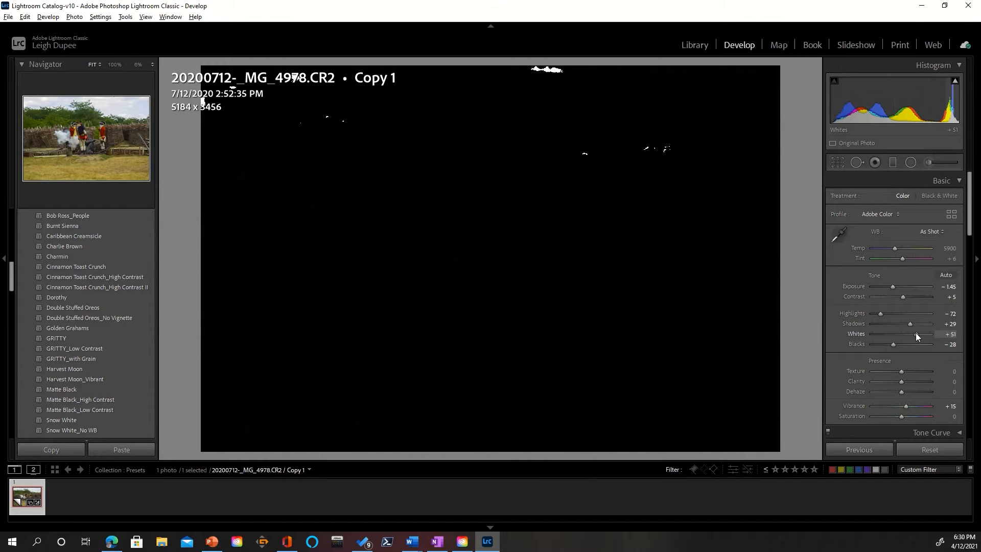
left_click_drag(915, 332, 887, 346)
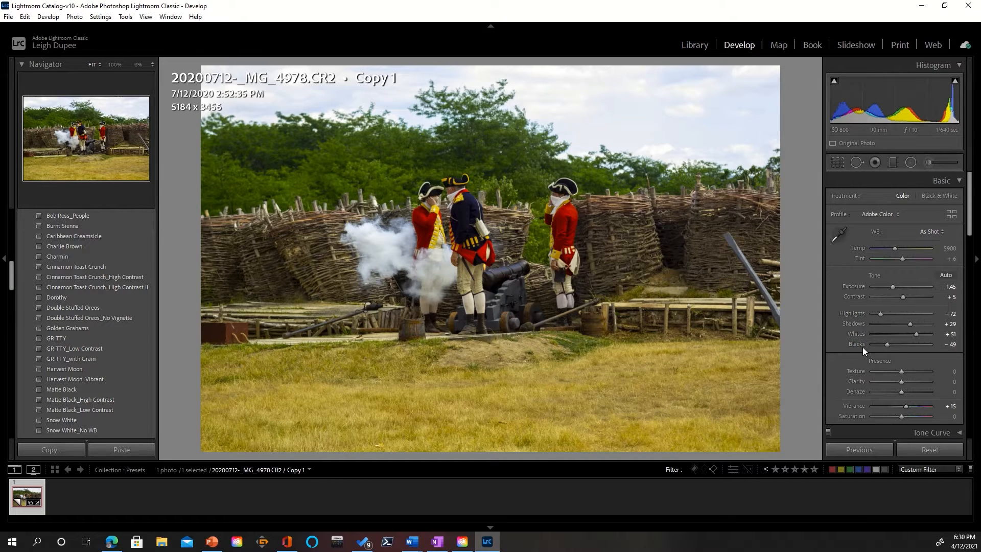
Step: Raise the photo's Clarity to +10
scroll(862, 347, "down", 2)
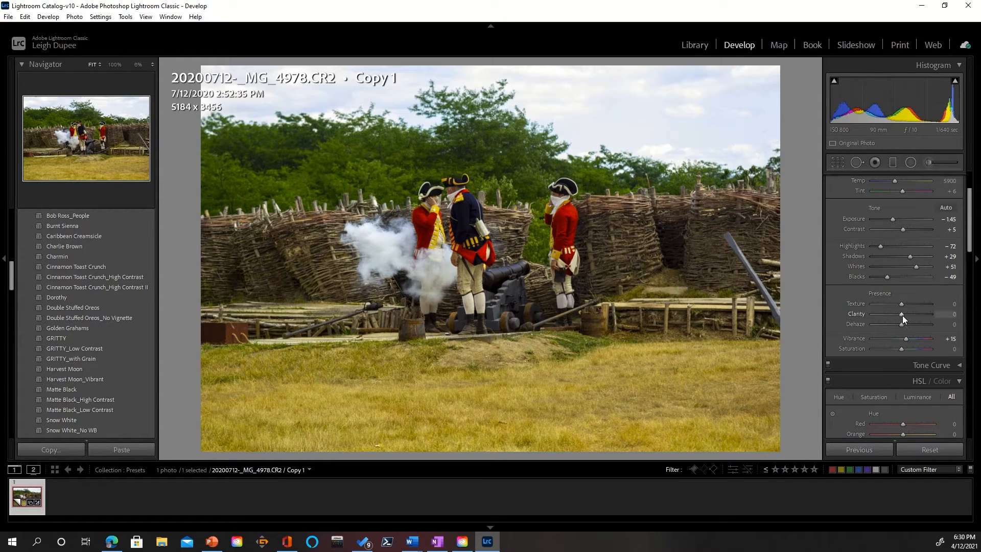
key("Up")
key("Up")
scroll(908, 331, "down", 5)
scroll(908, 332, "down", 5)
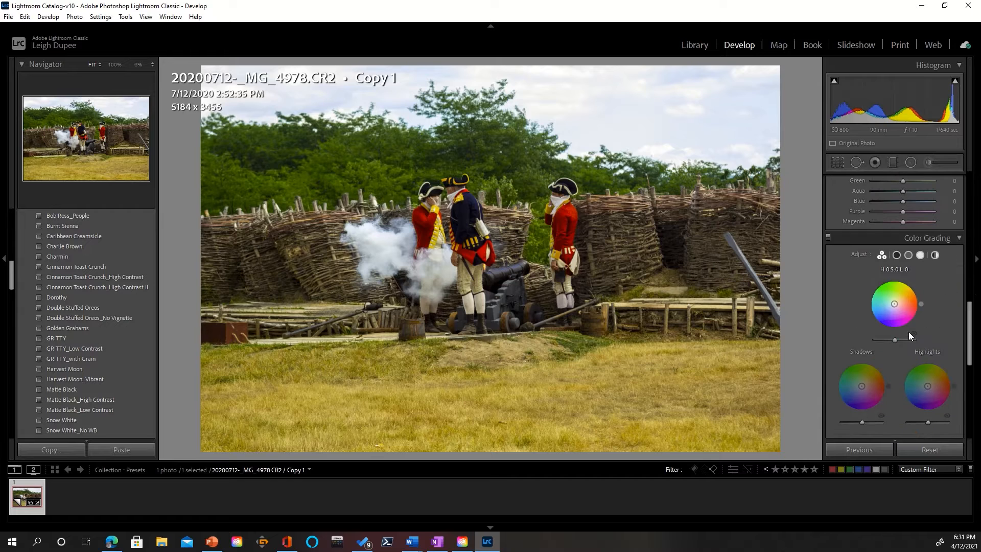
scroll(925, 289, "down", 3)
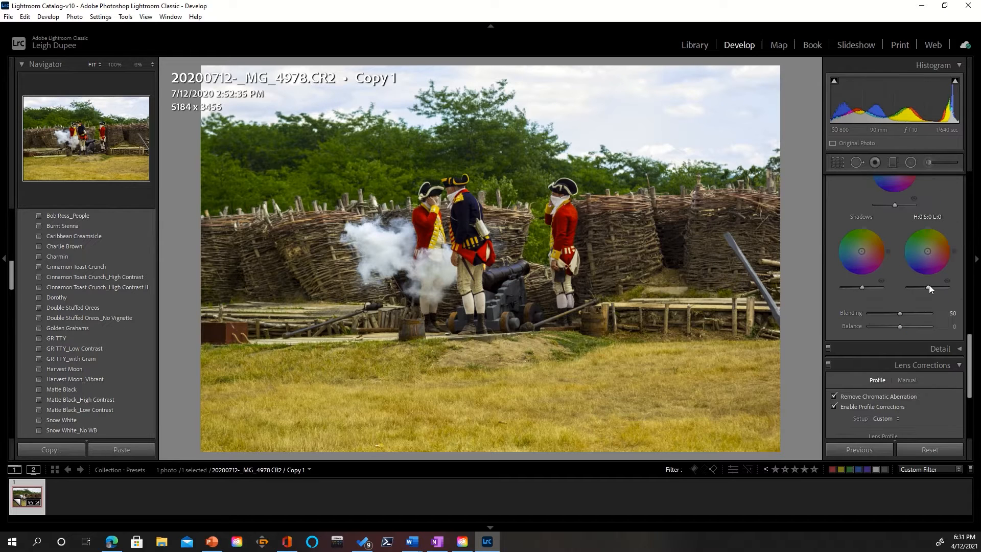
scroll(928, 284, "up", 10)
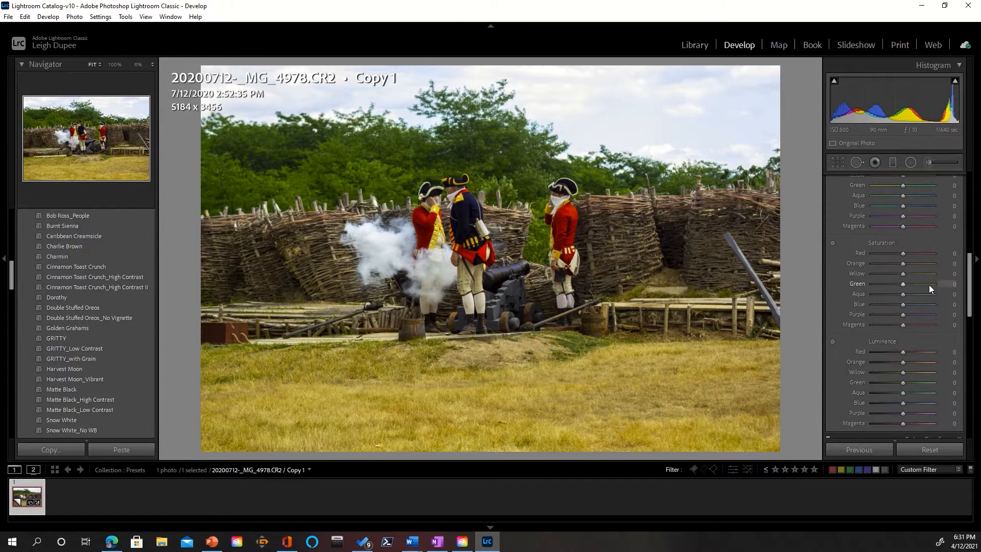
scroll(929, 284, "up", 4)
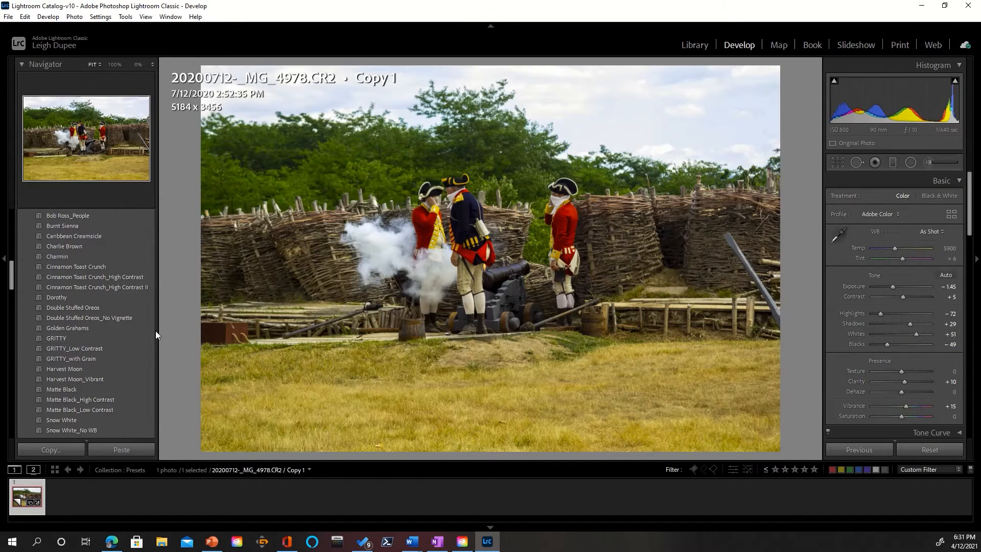
Step: Start a new develop preset from the current edits and name it "Test Preset"
scroll(152, 316, "up", 10)
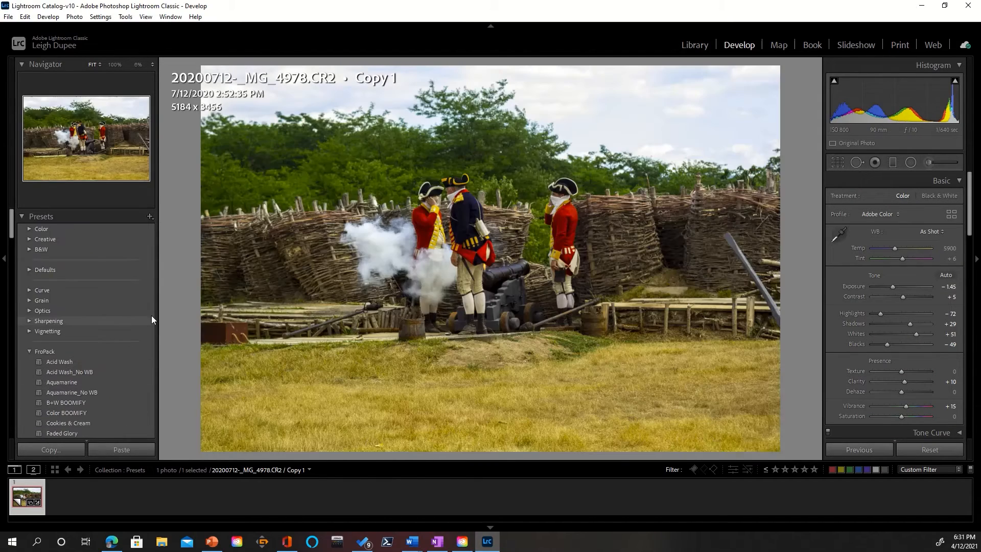
left_click(149, 219)
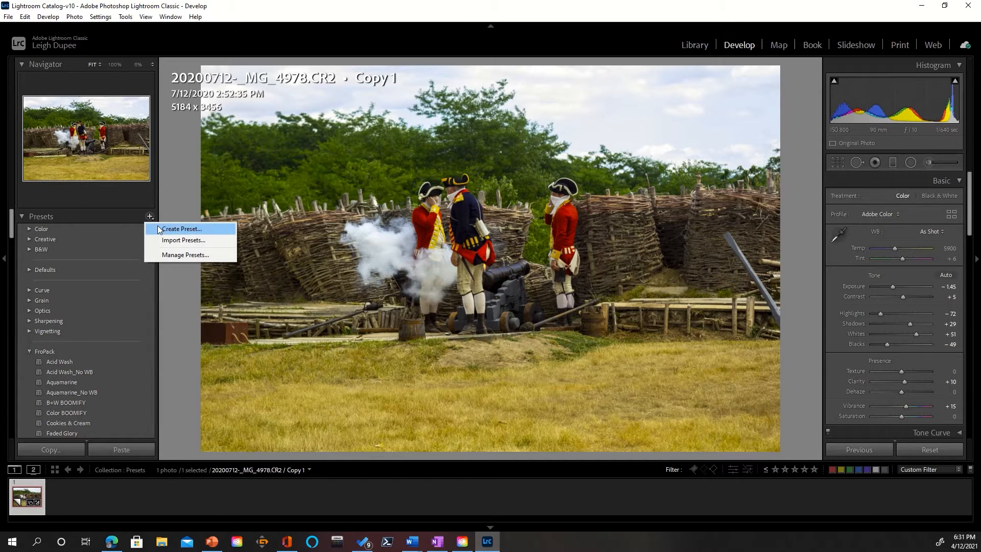
left_click(159, 229)
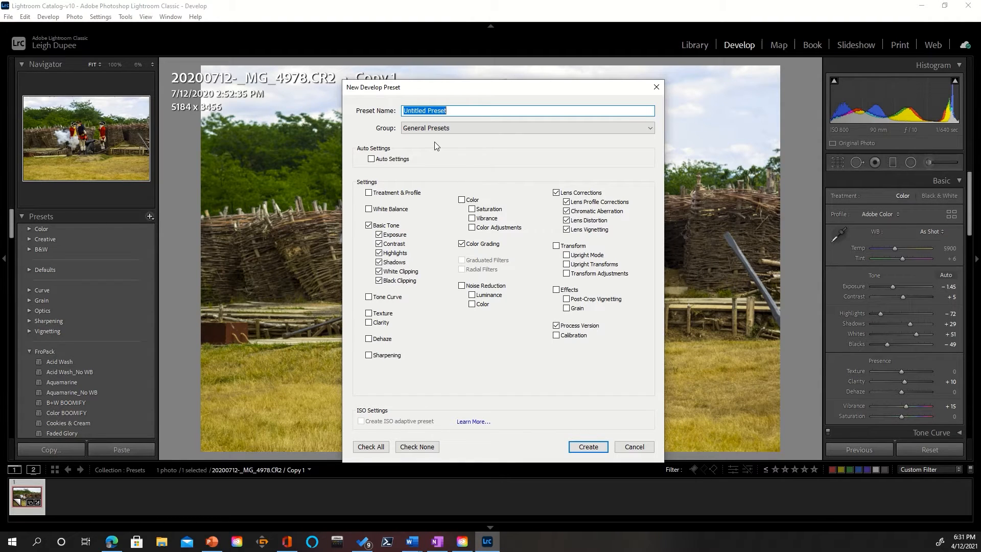
type("Test Preset")
Step: Include Auto Settings and Clarity in the new preset and exclude Color Grading
left_click(370, 160)
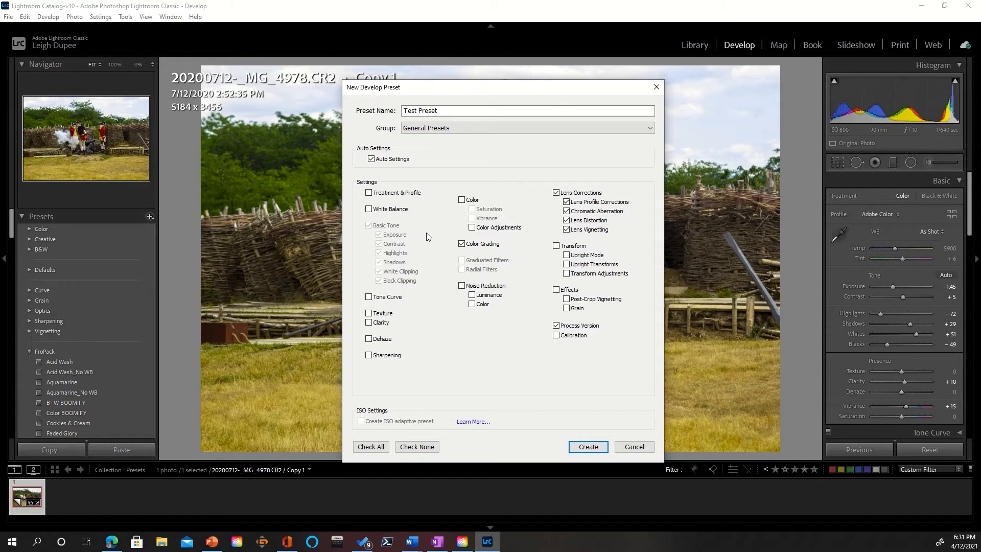
left_click(463, 245)
left_click(369, 324)
Step: Assign the new preset to the User Presets group and create it
left_click(548, 131)
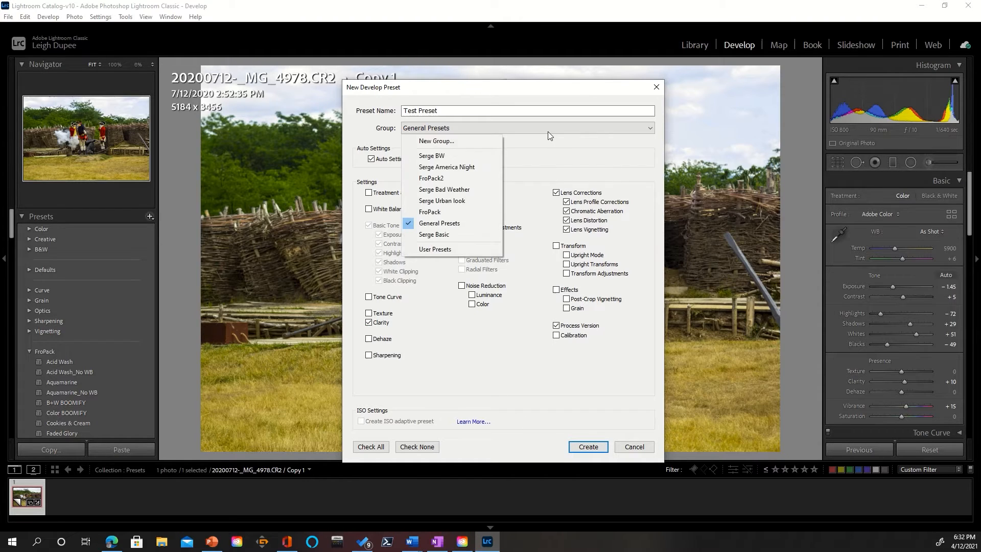
left_click(465, 248)
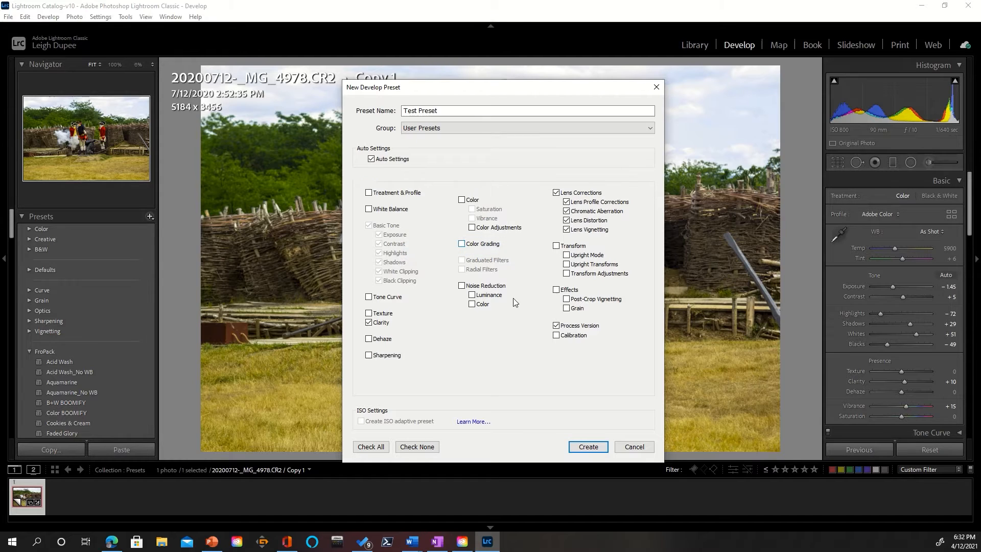
left_click(582, 447)
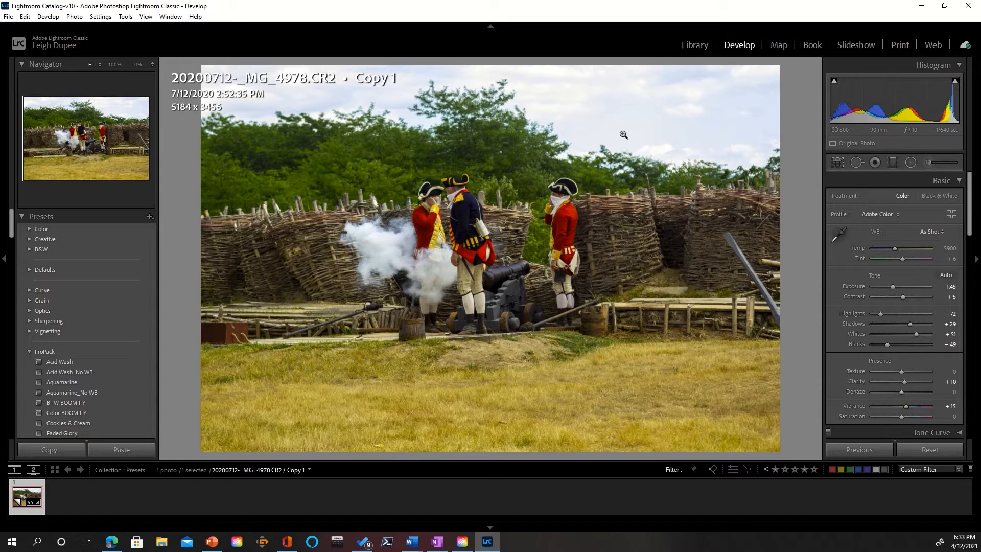
Step: Review the develop presets that can be applied during photo import, keep Camera Import 1 60D, and cancel the import
left_click(696, 51)
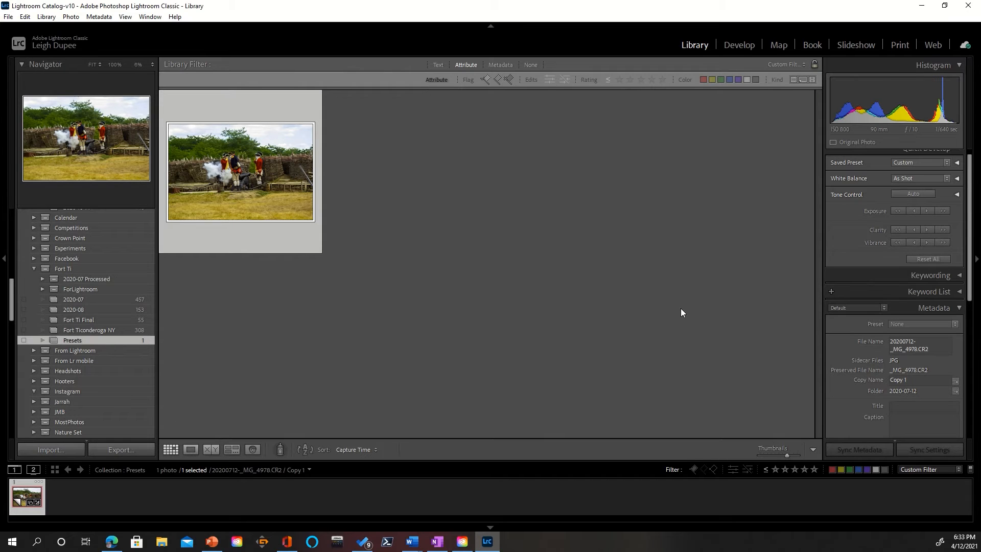
key("ctrl+shift+i")
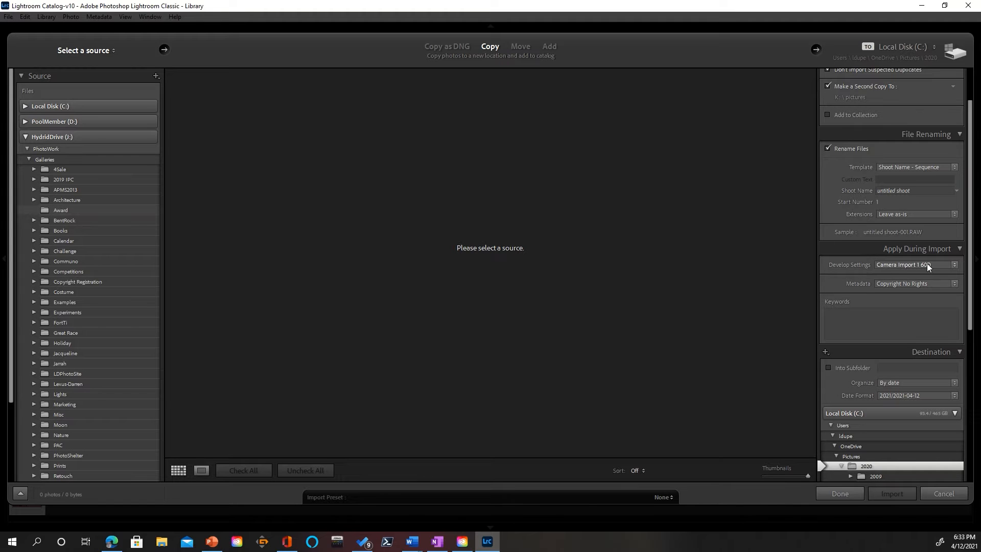
left_click(954, 265)
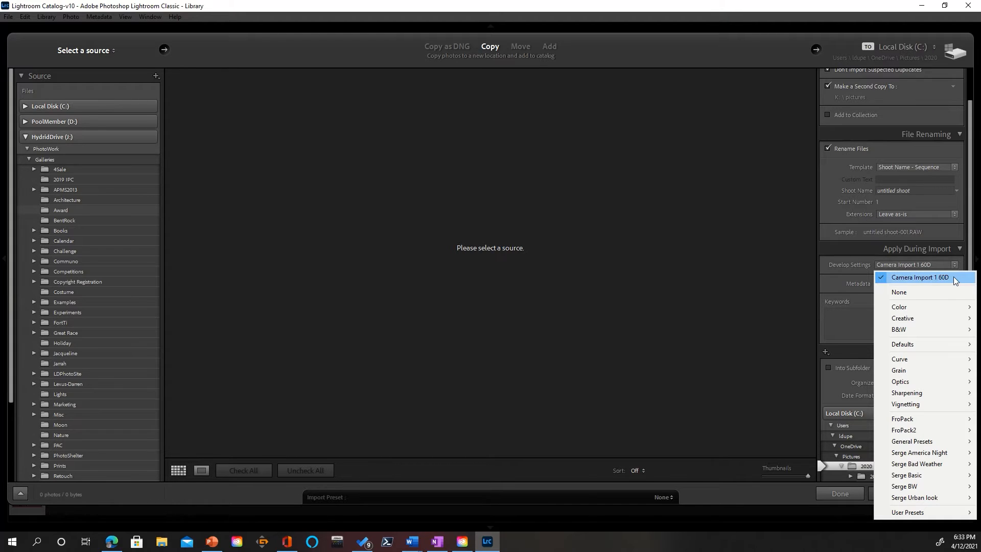
left_click(953, 277)
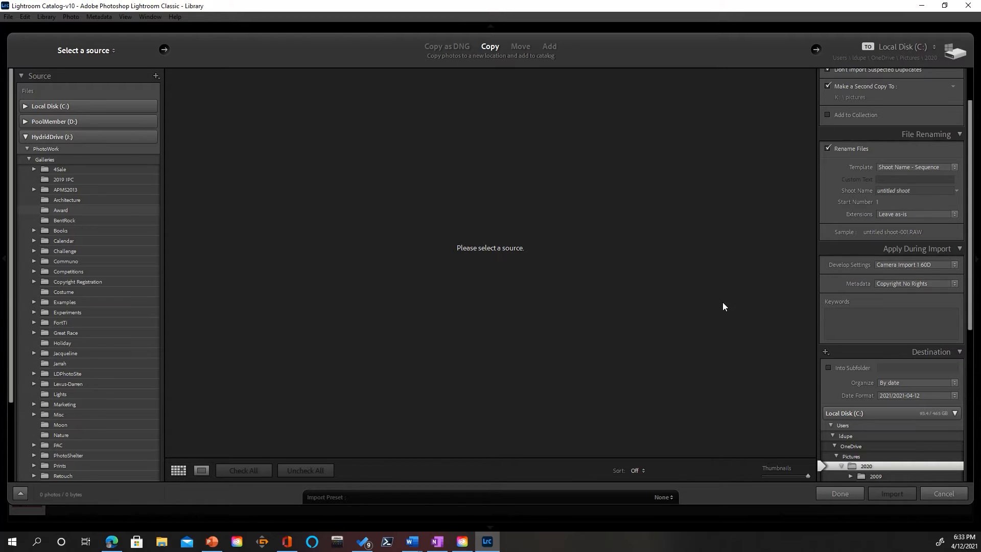
left_click(950, 491)
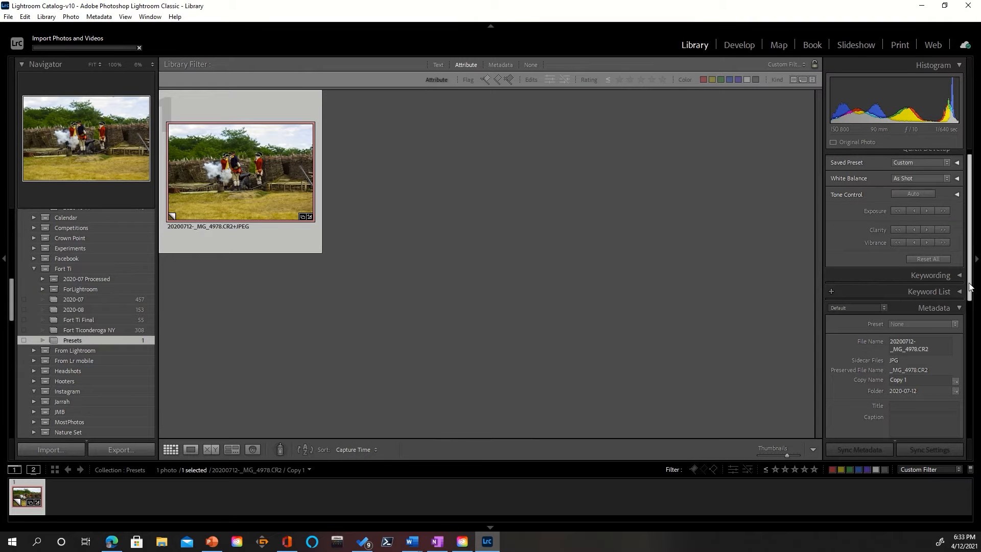
Step: Return to the Develop module and expand the Calibration settings to examine the process version
left_click(738, 45)
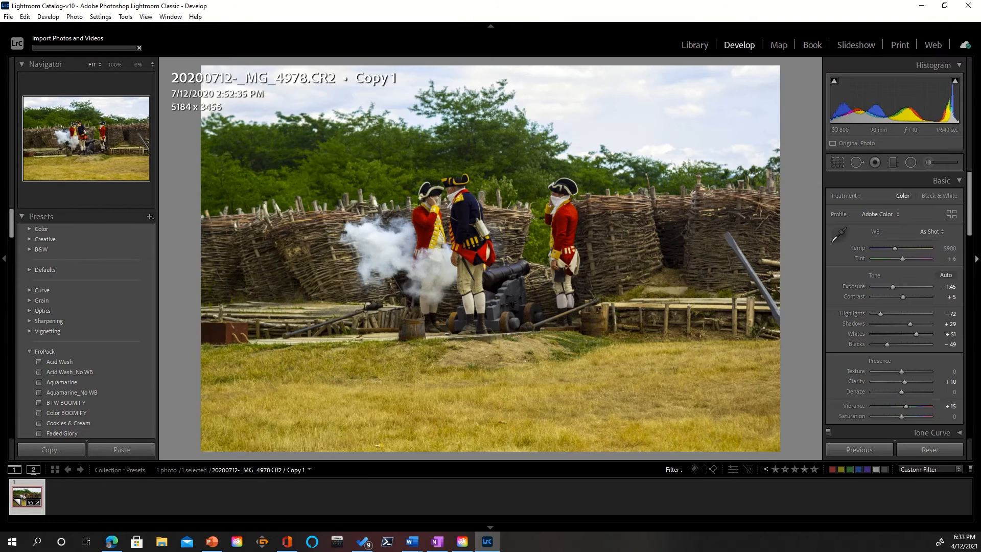
left_click(976, 203)
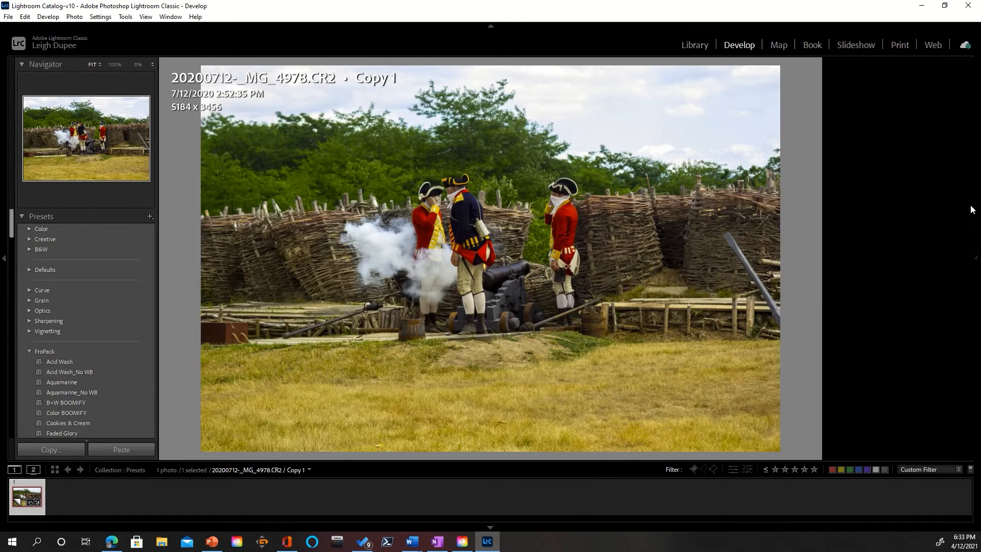
left_click(973, 214)
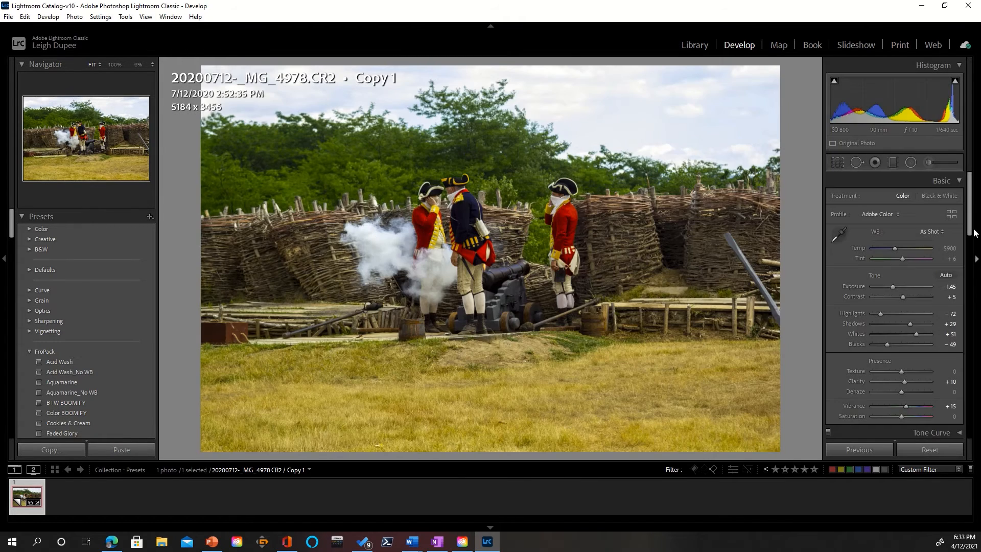
left_click_drag(970, 230, 965, 429)
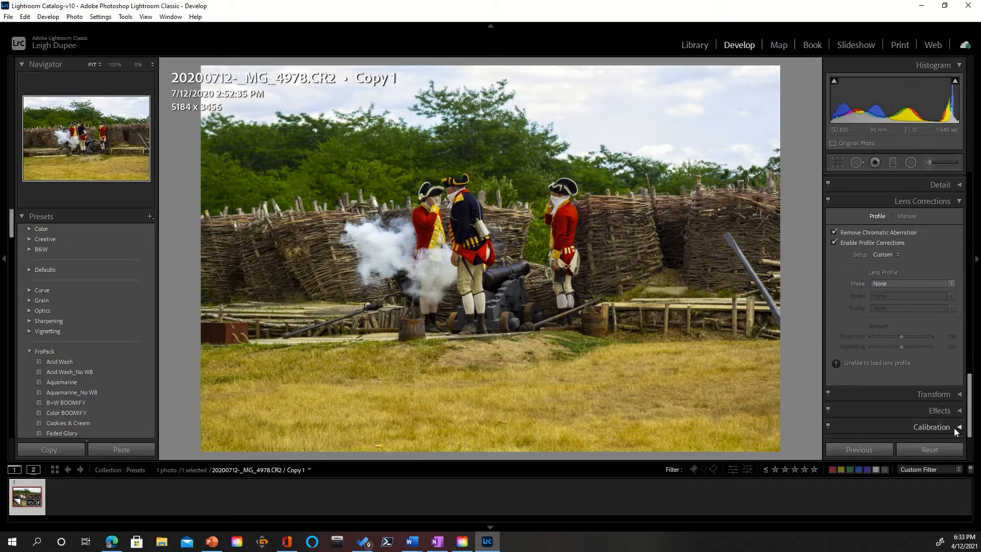
left_click(954, 428)
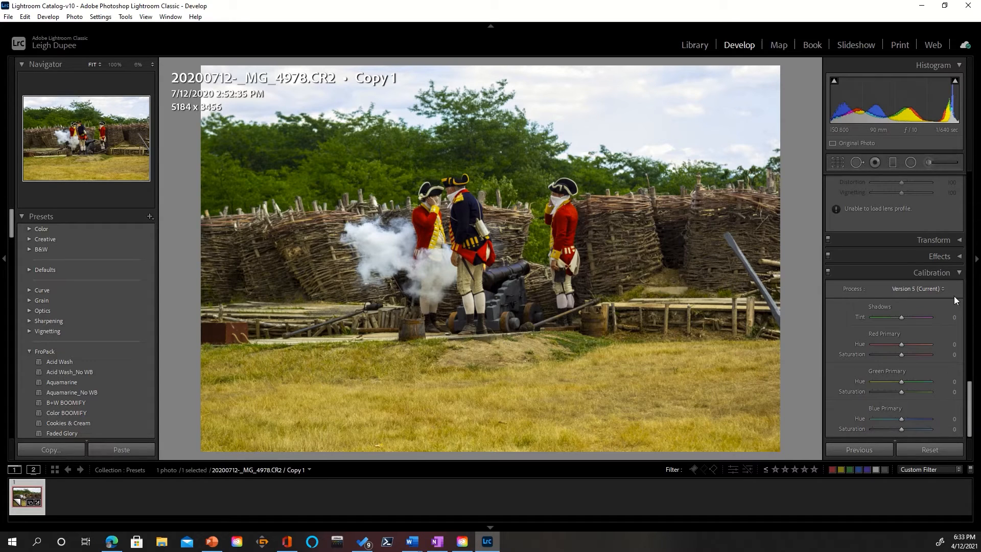
scroll(924, 221, "up", 2)
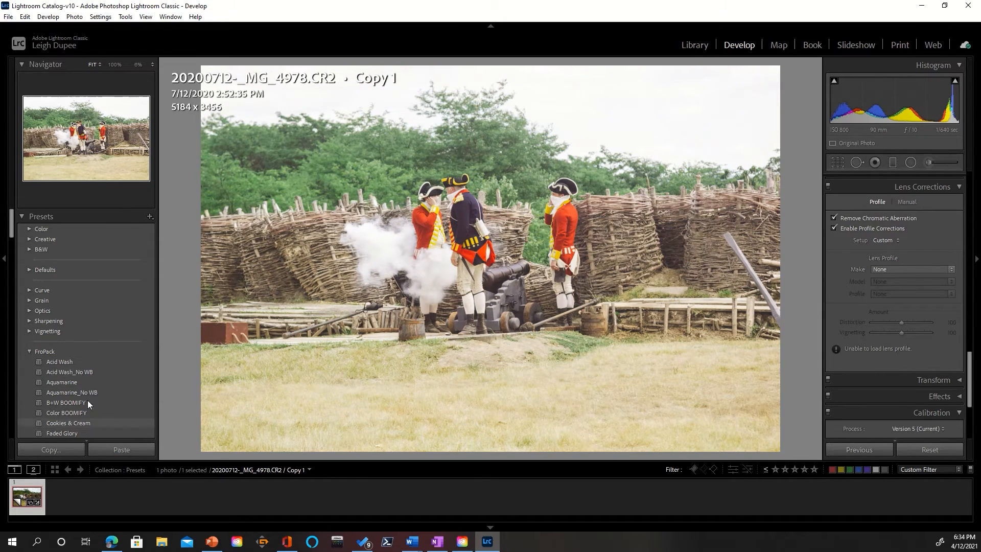
Step: Collapse the FroPack2, General Presets, Serge Urban look and FroPack preset groups
scroll(102, 378, "down", 5)
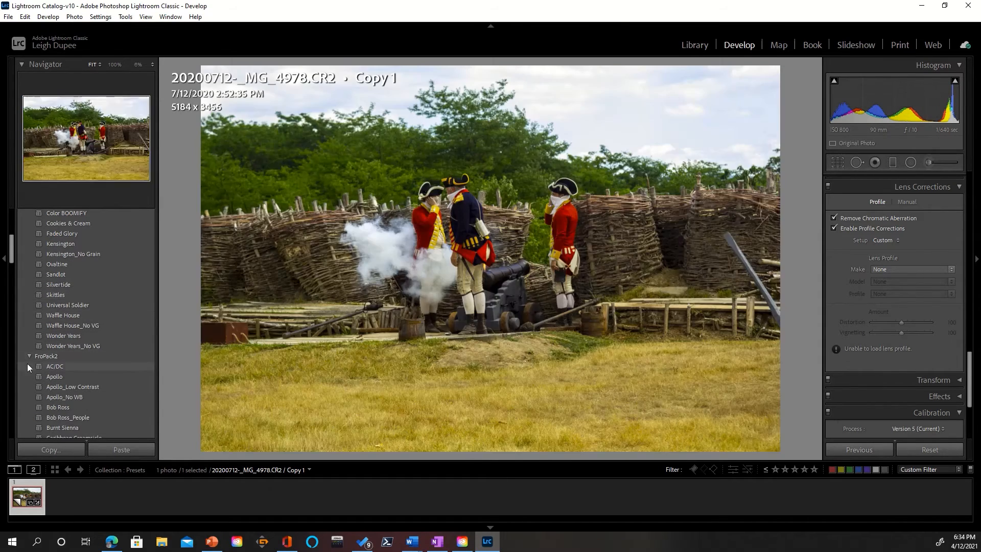
left_click(26, 353)
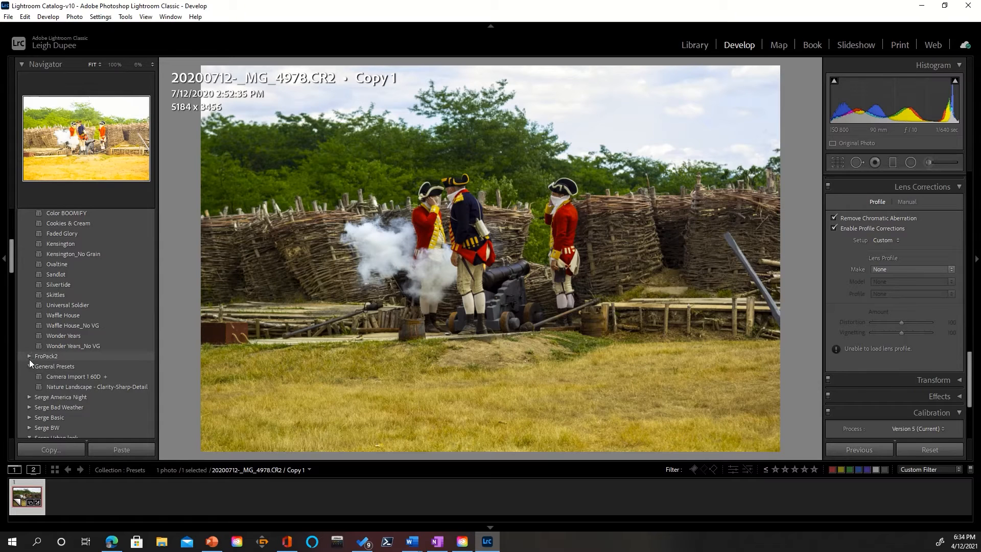
left_click(29, 366)
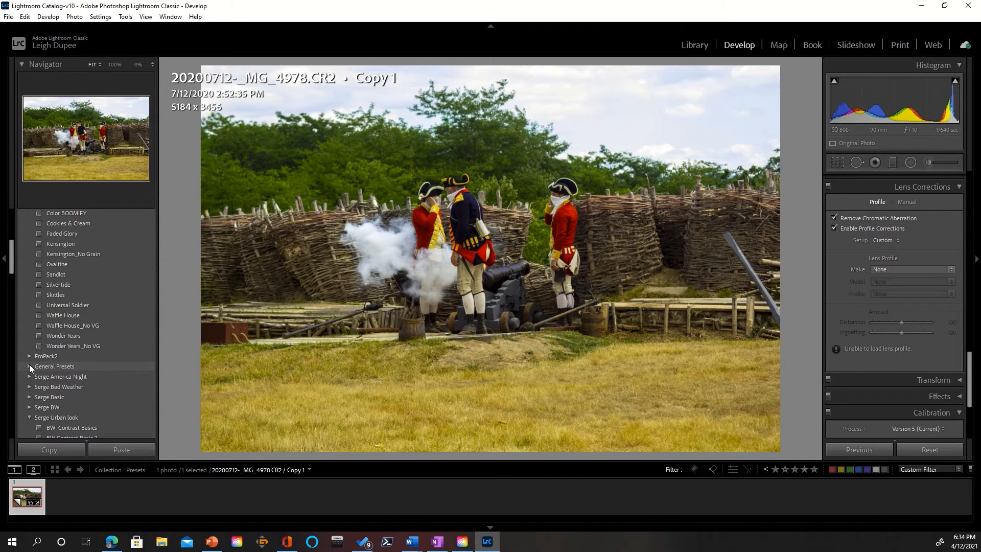
left_click(29, 416)
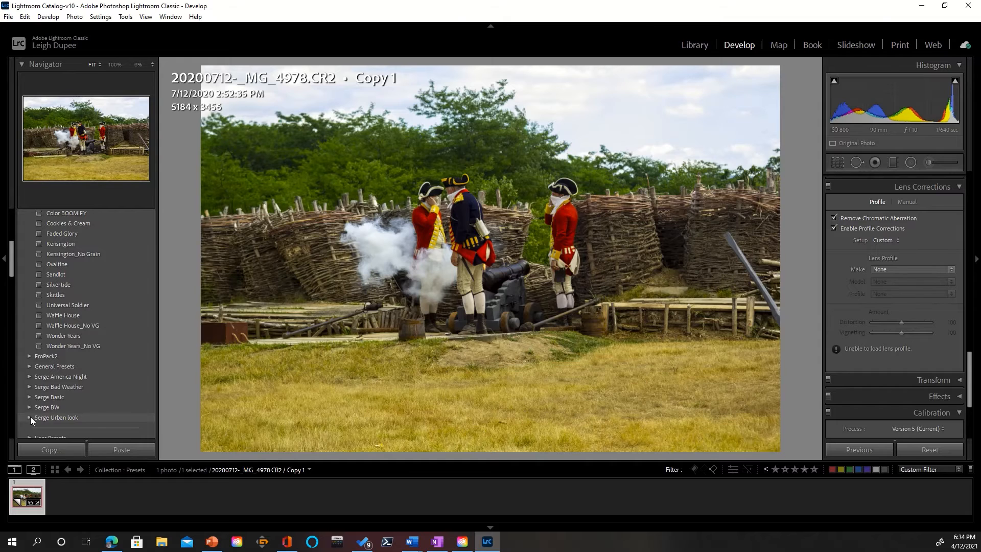
scroll(83, 358, "up", 5)
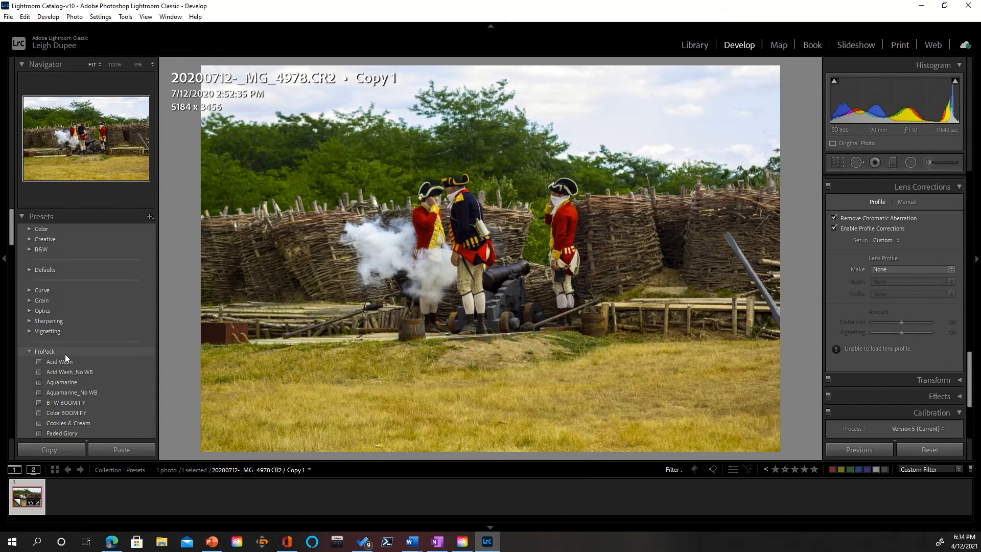
left_click(30, 351)
scroll(54, 342, "down", 3)
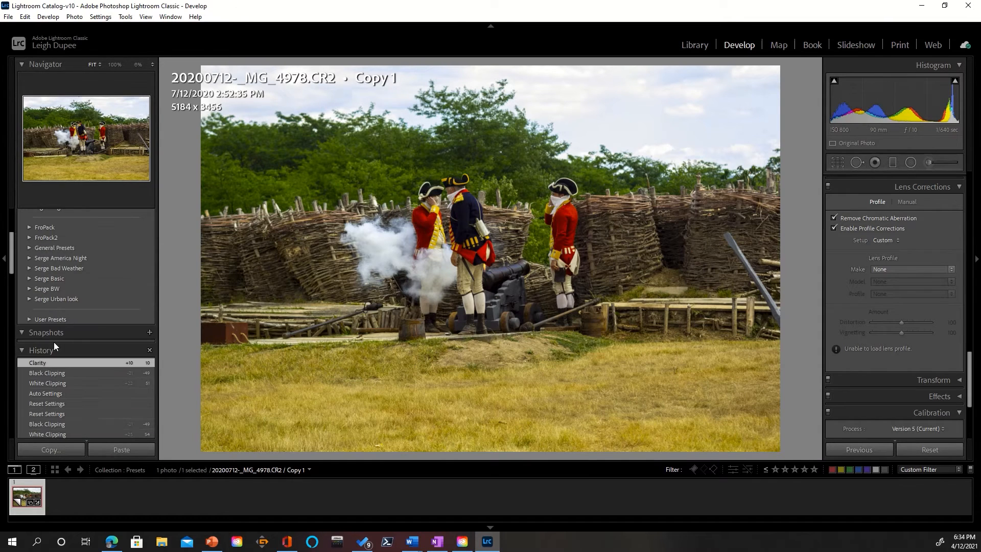
Step: Expand the User Presets and General Presets groups and apply the Nature Landscape - Clarity-Sharp-Detail preset to the photo
scroll(54, 342, "up", 2)
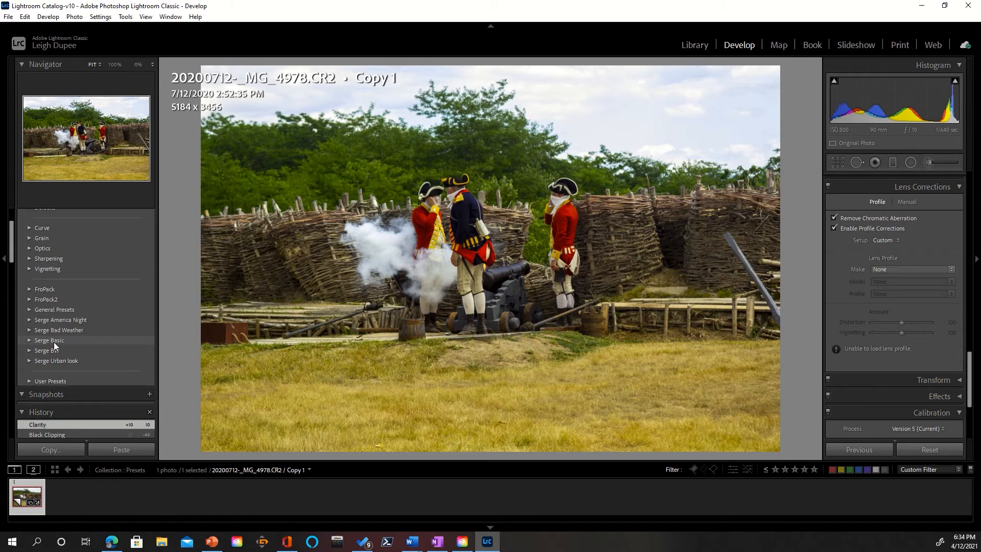
scroll(53, 342, "up", 2)
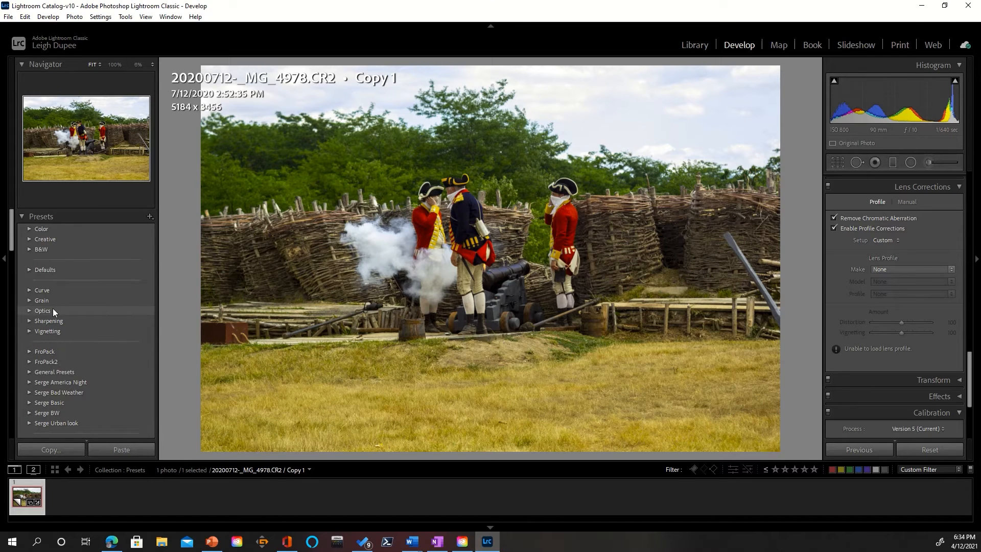
scroll(53, 309, "down", 2)
left_click(30, 381)
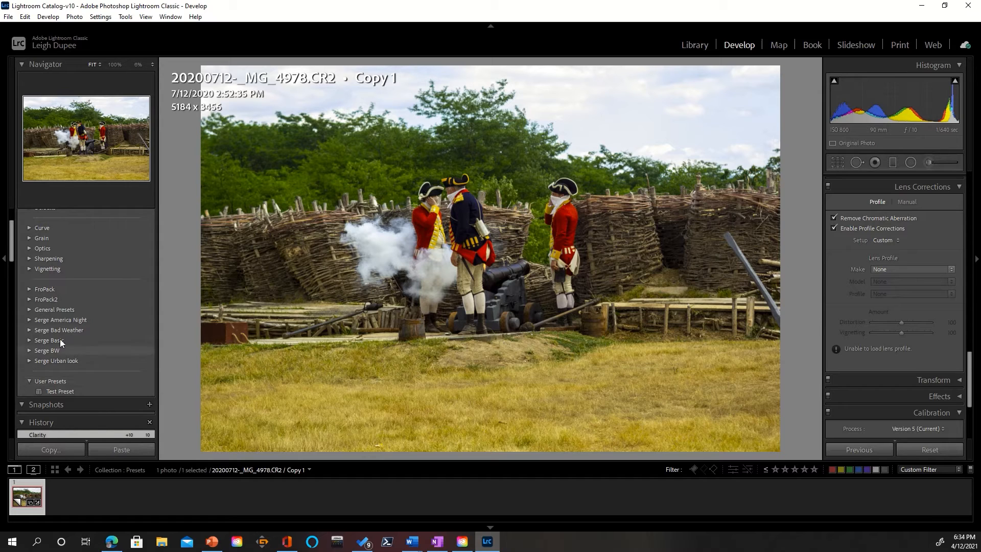
left_click(30, 309)
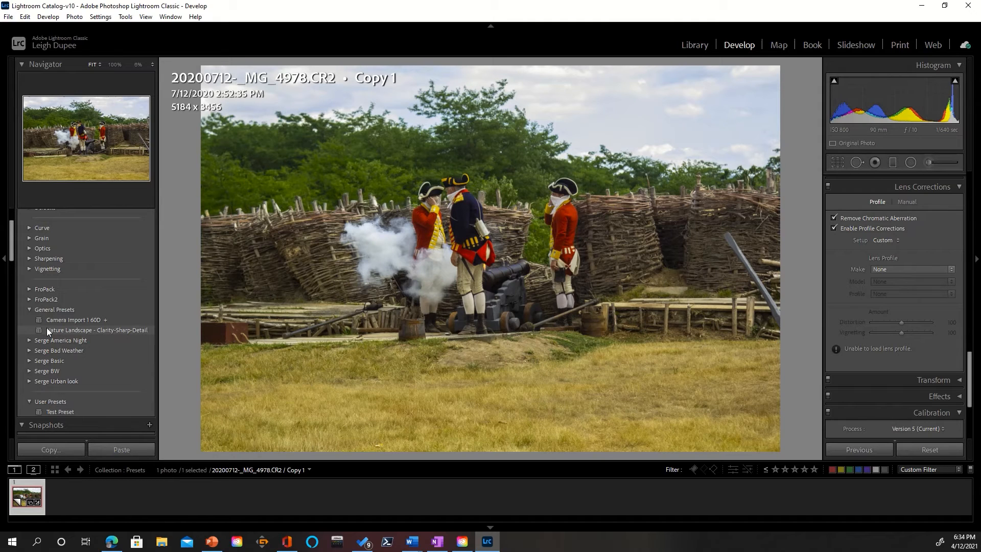
left_click(48, 329)
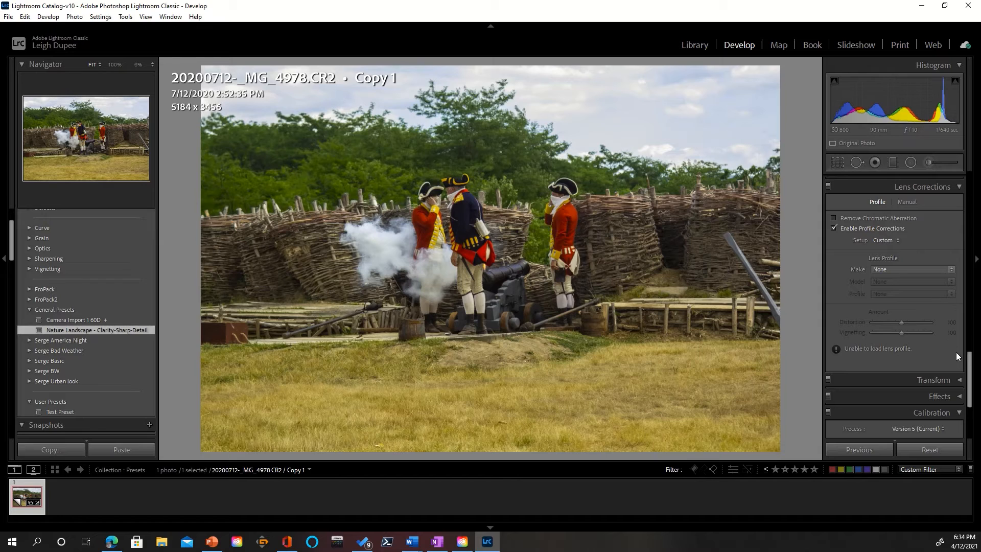
Step: Review the Basic adjustments of the applied preset, and apply Test Preset from User Presets to compare its settings
left_click_drag(972, 381, 966, 168)
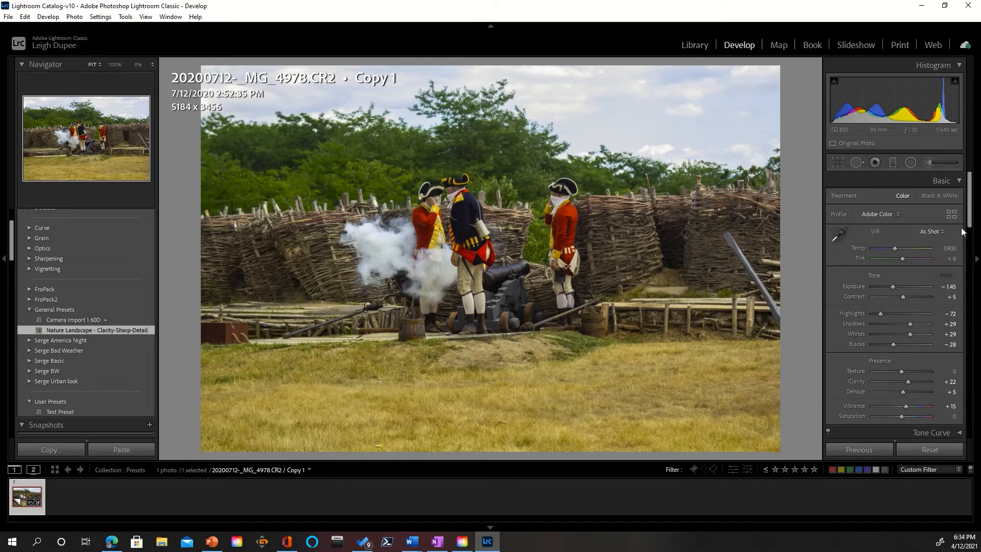
left_click_drag(970, 221, 972, 248)
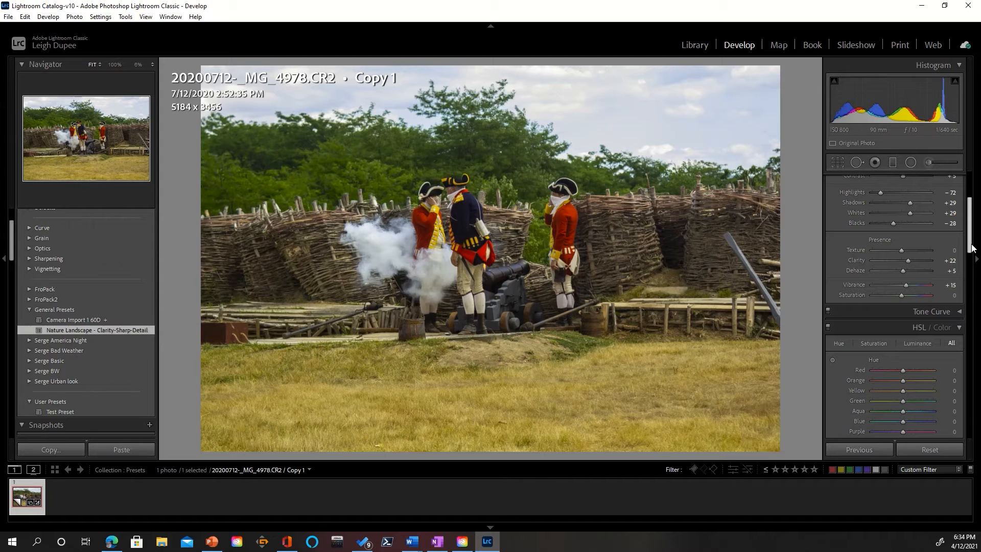
left_click_drag(972, 248, 970, 229)
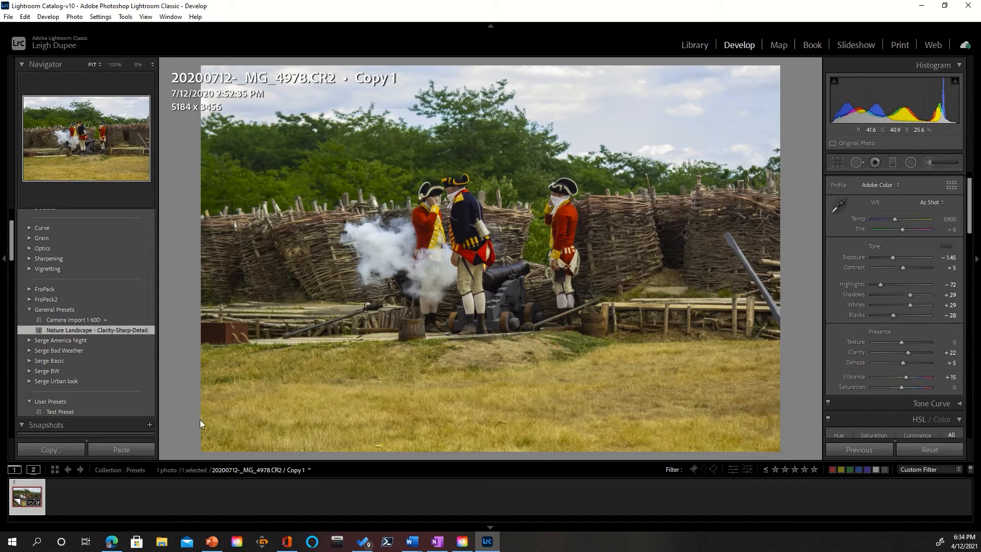
left_click(57, 411)
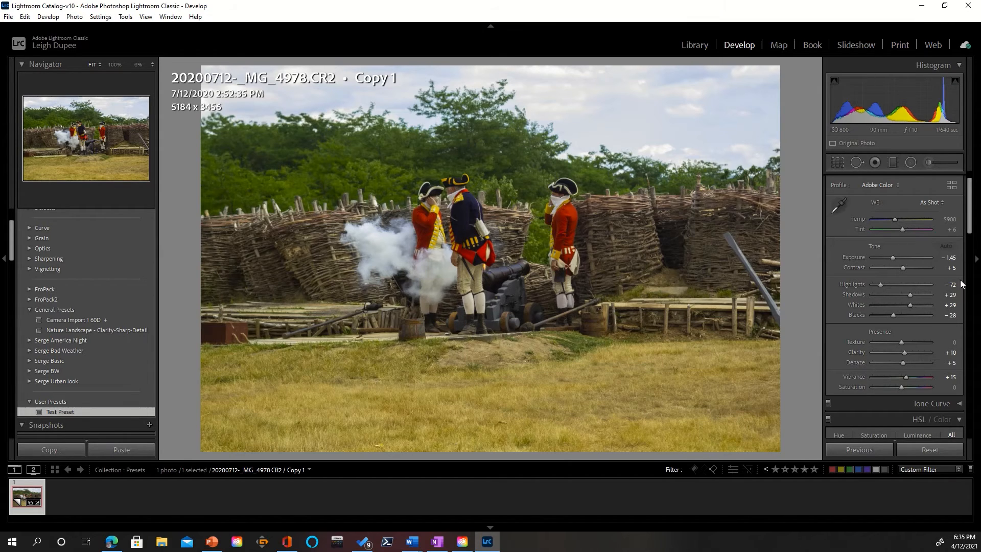
mouse_move(968, 242)
left_mouse_down()
mouse_move(972, 307)
mouse_move(968, 244)
left_mouse_up()
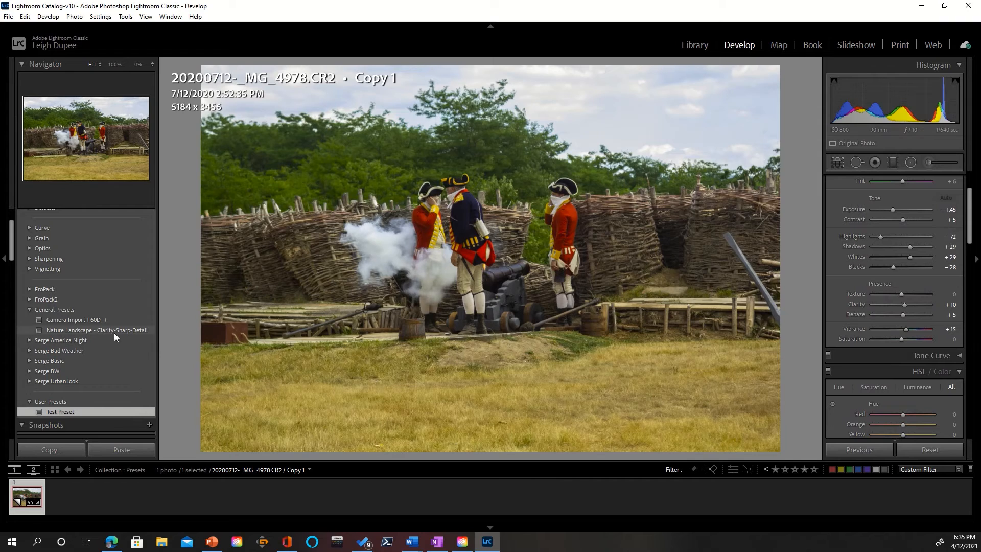
Step: Expand the FroPack, Serge BW and Serge Urban look groups and apply the BW Contrast Basics preset
left_click(30, 288)
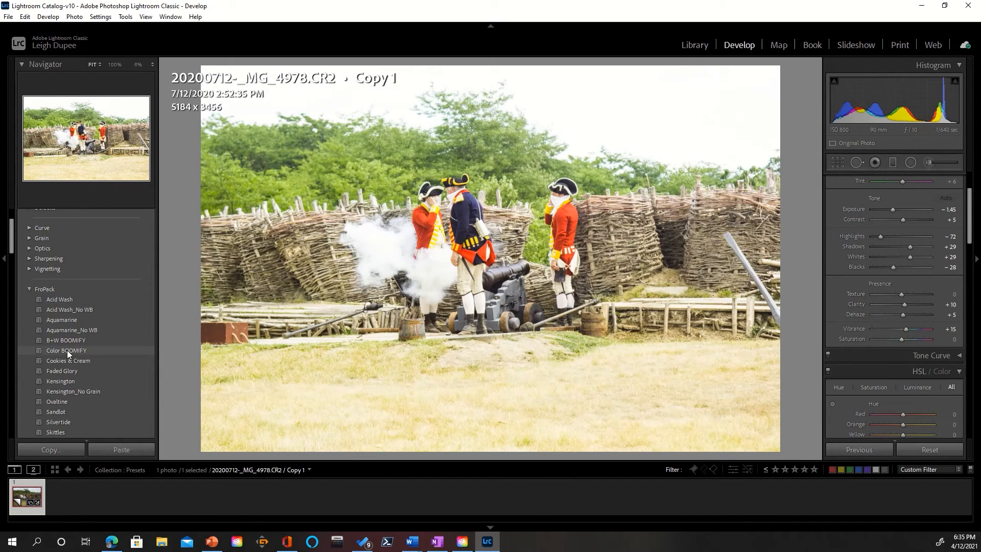
scroll(66, 351, "down", 8)
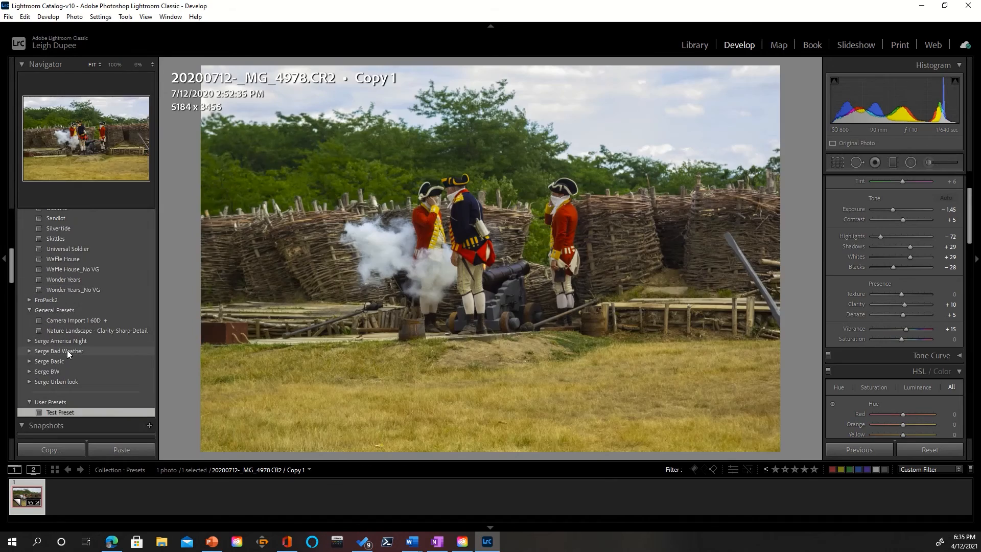
left_click(29, 371)
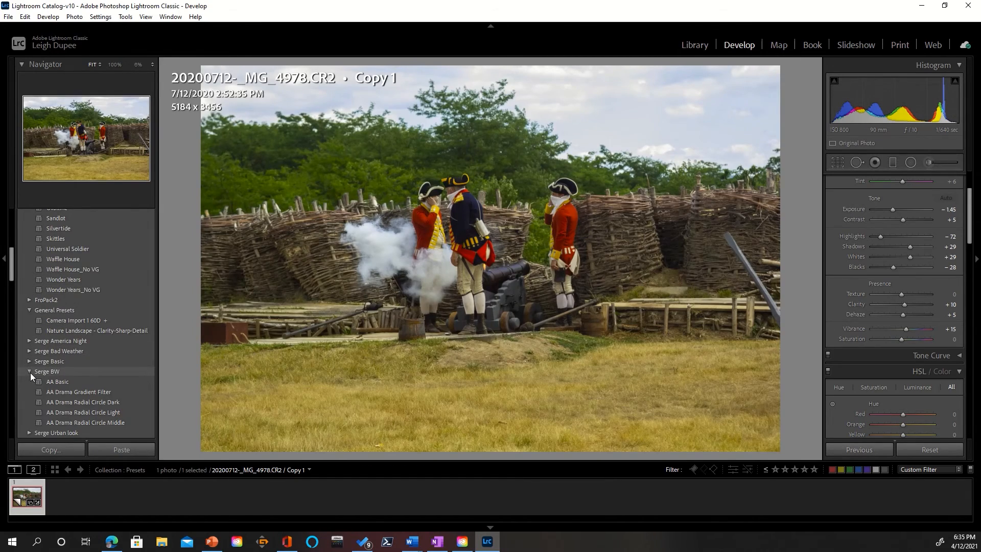
scroll(35, 385, "down", 2)
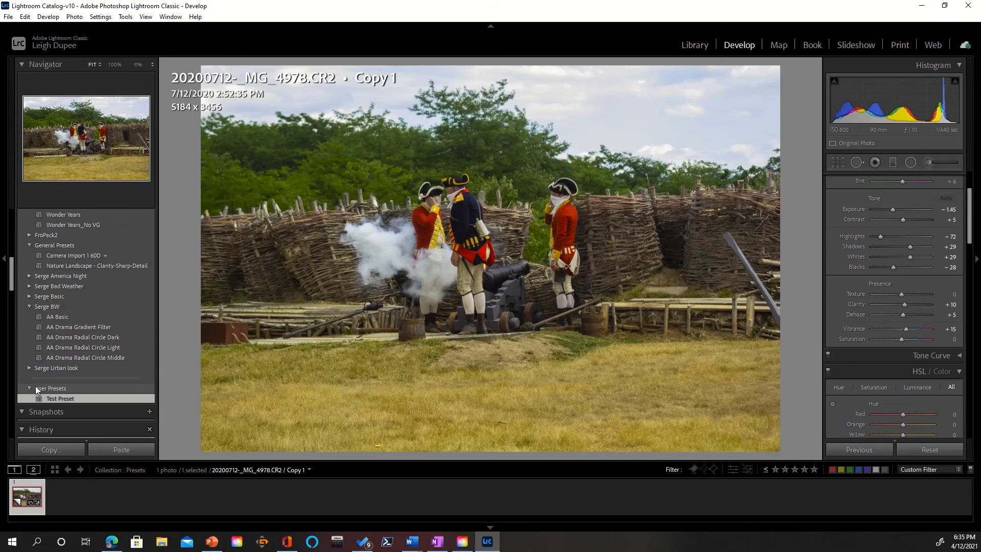
left_click(29, 368)
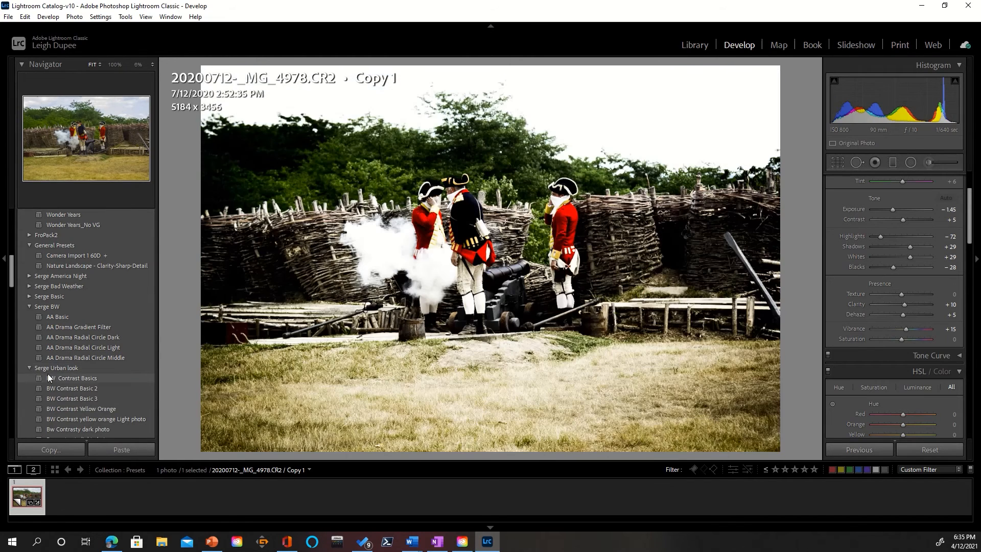
left_click(57, 376)
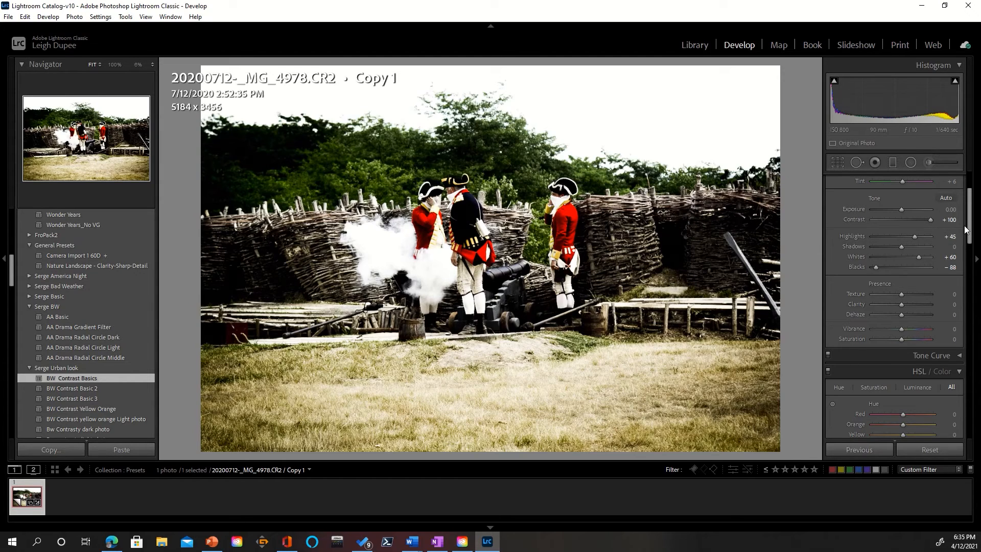
Step: Reset the Contrast, Highlights, Whites and Blacks adjustments to 0 in the Basic settings
scroll(969, 206, "up", 3)
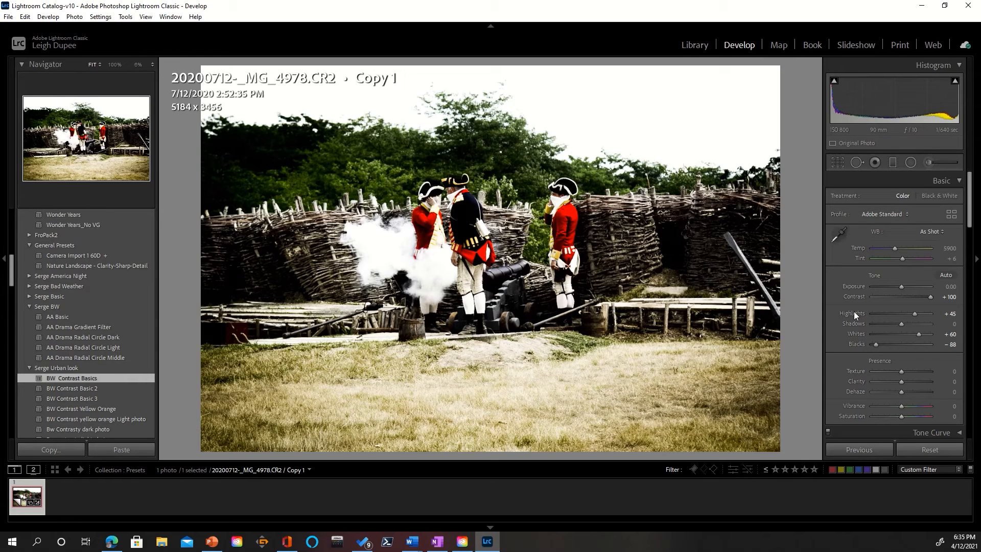
double_click(854, 296)
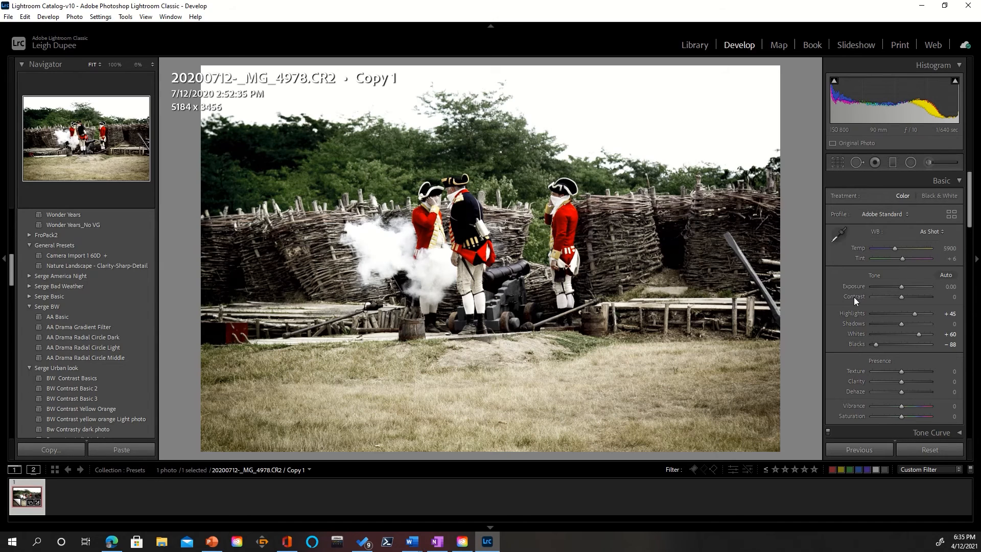
double_click(851, 315)
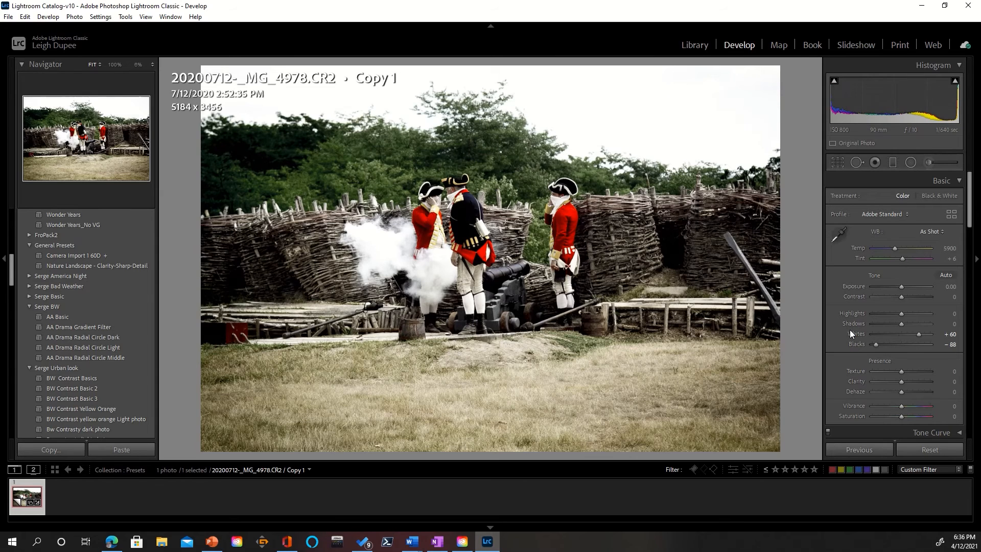
double_click(850, 329)
double_click(857, 342)
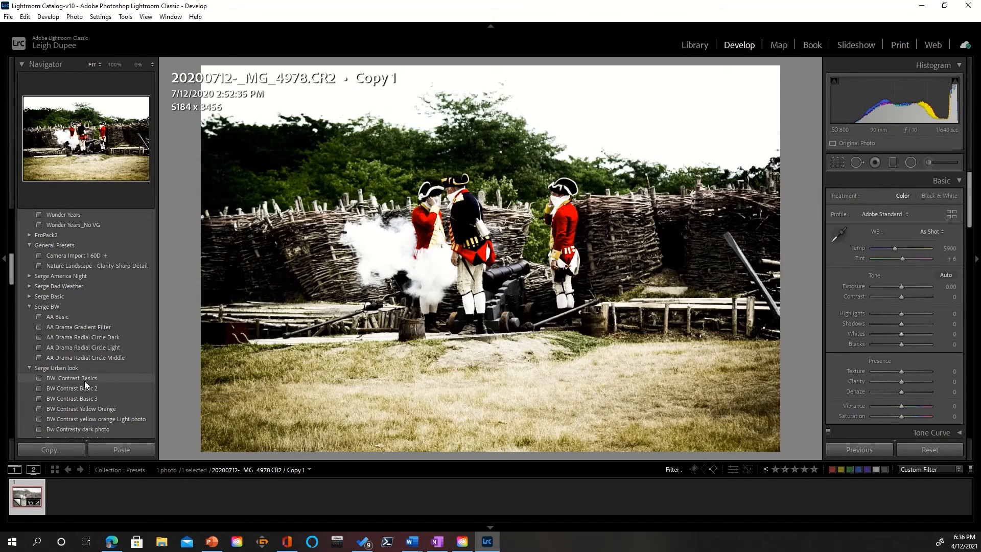
Step: Reapply the BW Contrast Basics preset, and apply Camera Import 1 60D from General Presets over it
left_click(84, 381)
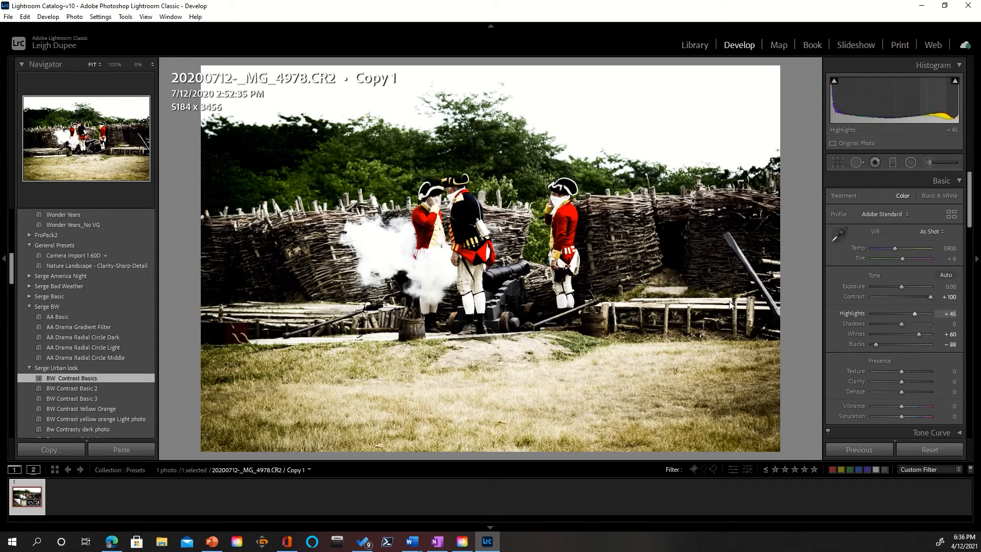
scroll(97, 317, "up", 5)
scroll(98, 319, "up", 3)
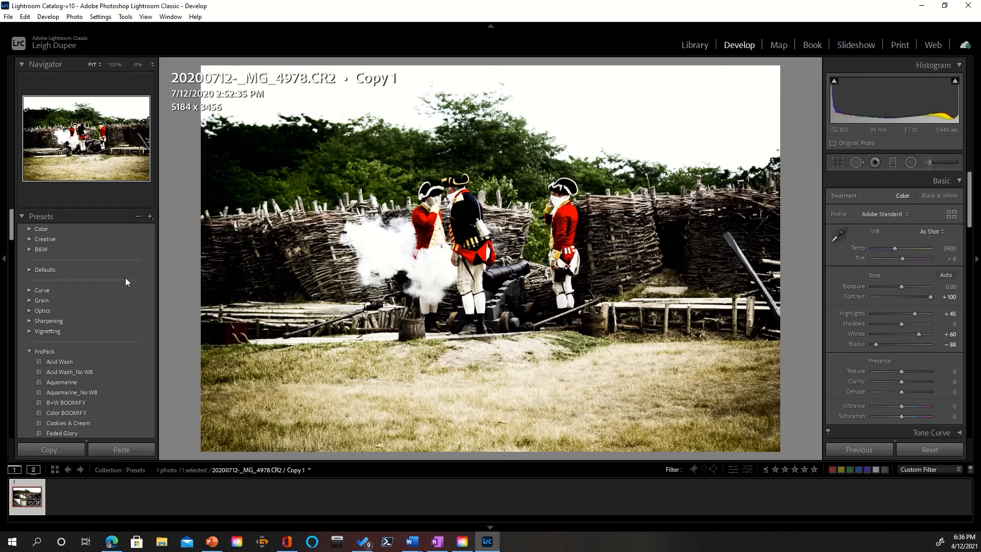
scroll(121, 350, "down", 3)
scroll(120, 350, "down", 6)
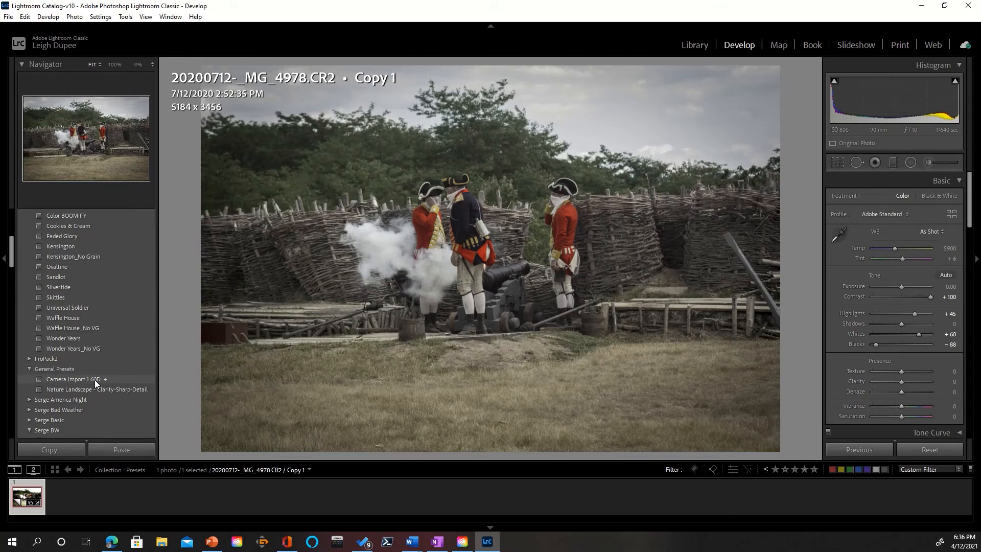
left_click(95, 381)
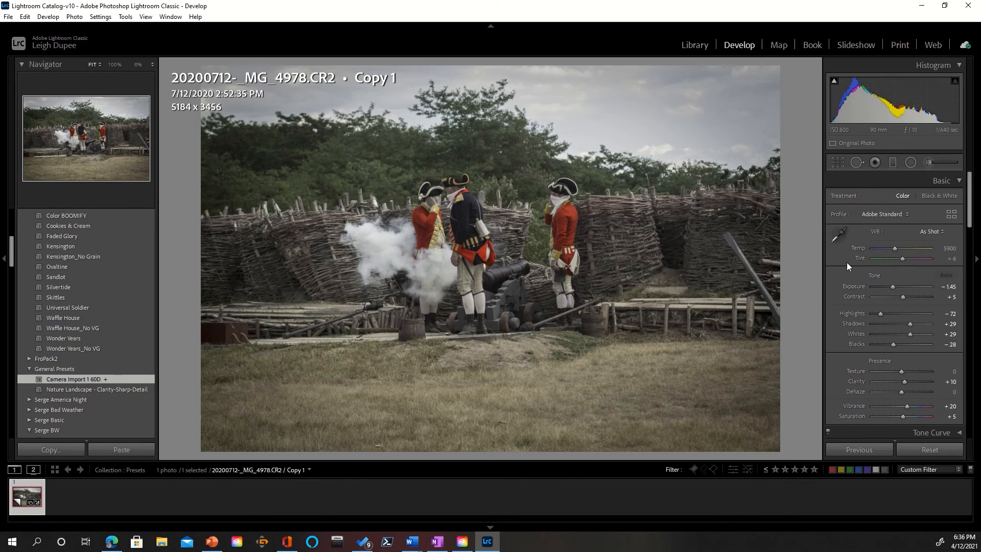
Step: Reset all Tone and Presence adjustments in the Basic settings to 0
double_click(872, 273)
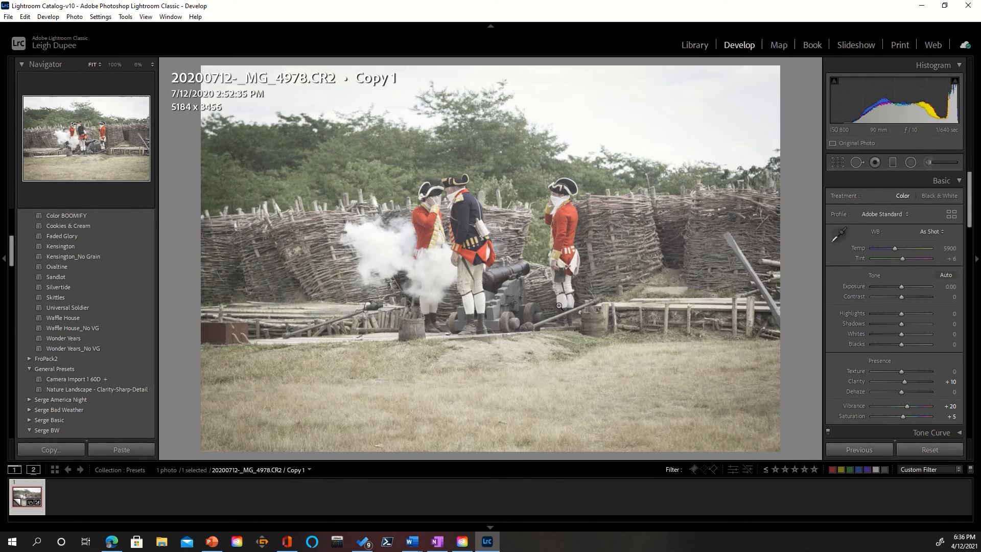
double_click(878, 361)
double_click(878, 359)
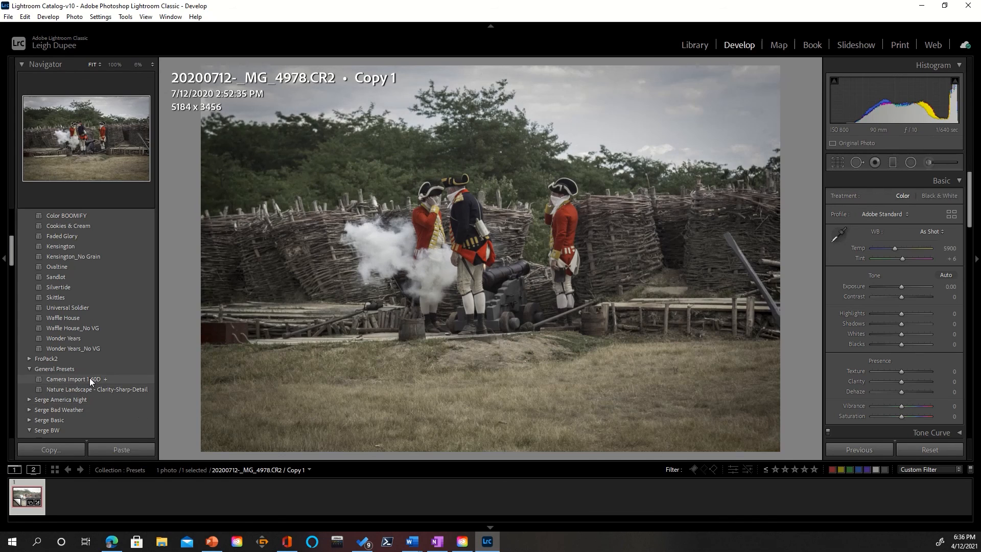
Step: Reapply the Camera Import 1 60D preset and add the Nature Landscape - Clarity-Sharp-Detail preset on top of it
left_click(90, 379)
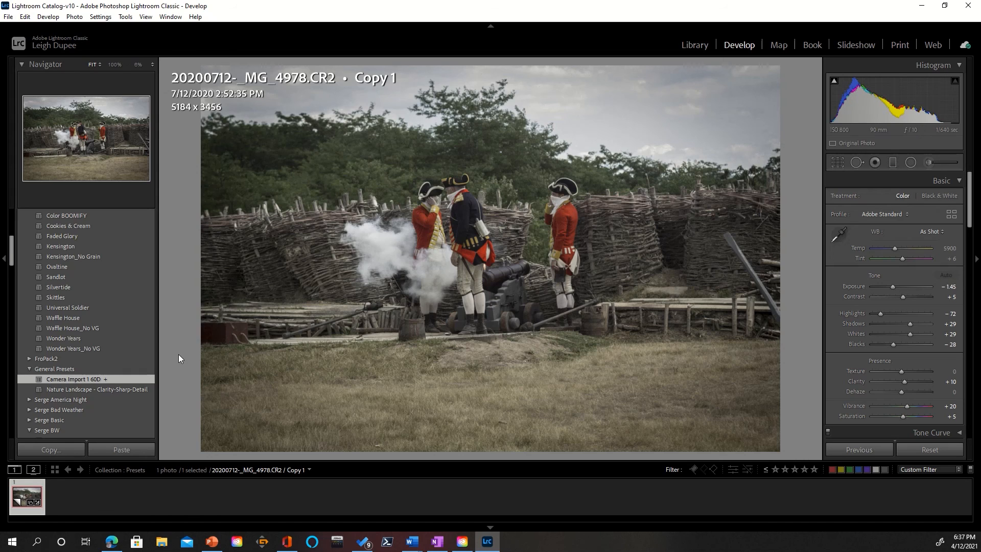
left_click(124, 389)
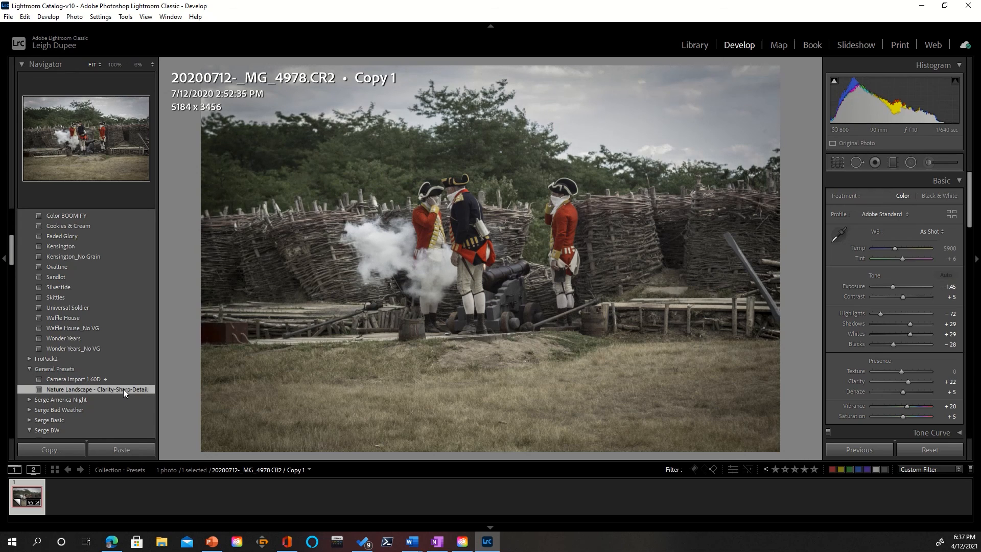